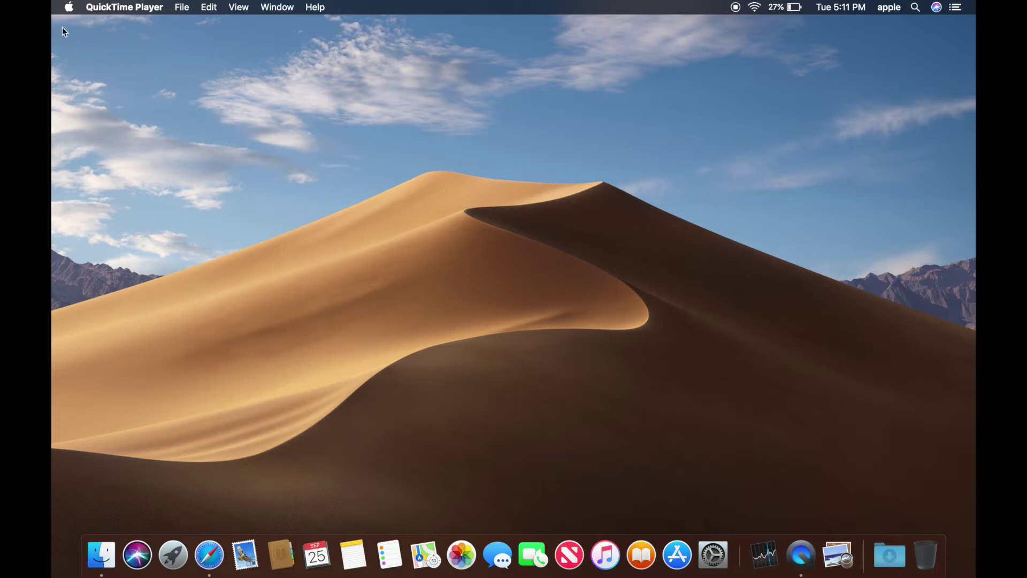
- Open the Apple menu from the top-left corner of the menu bar
click(69, 7)
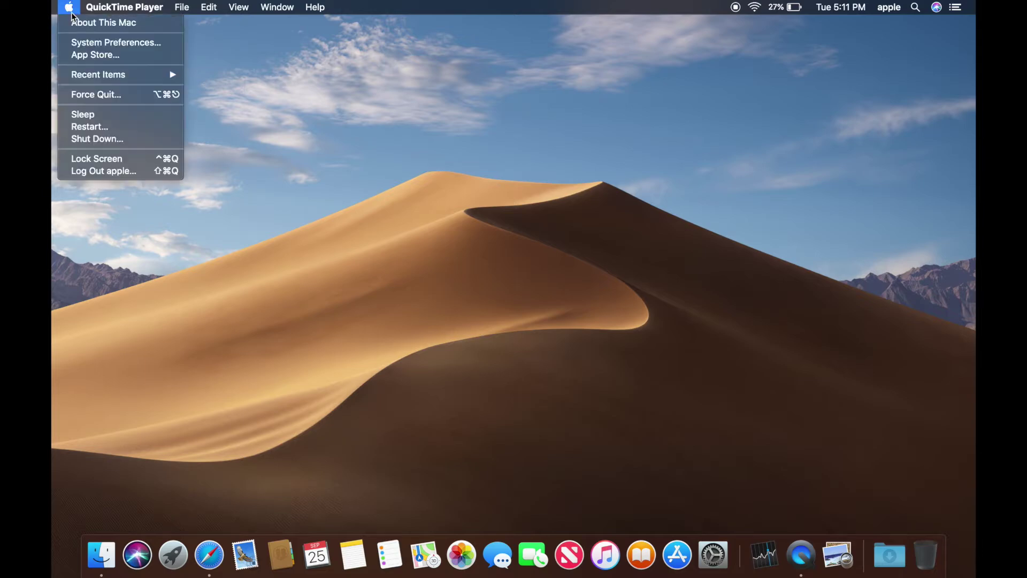
- In General preferences, switch the appearance to Light and then back to Dark
click(82, 43)
click(312, 113)
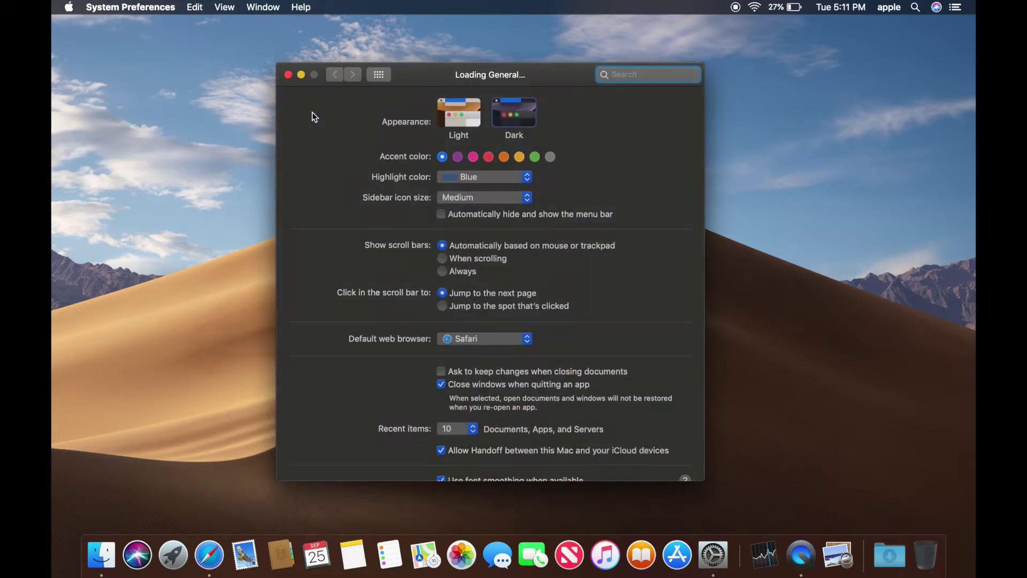
click(466, 115)
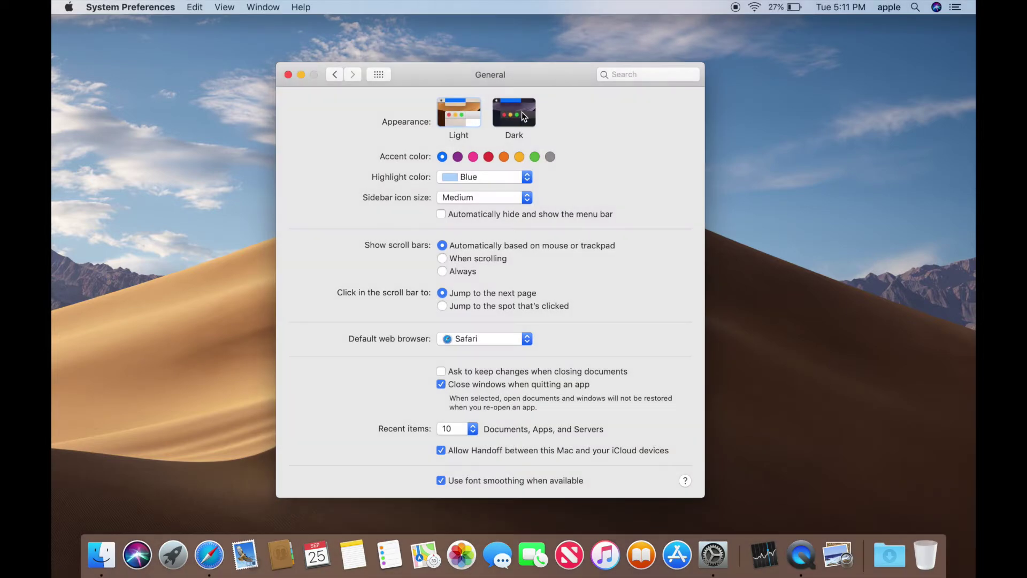
click(522, 113)
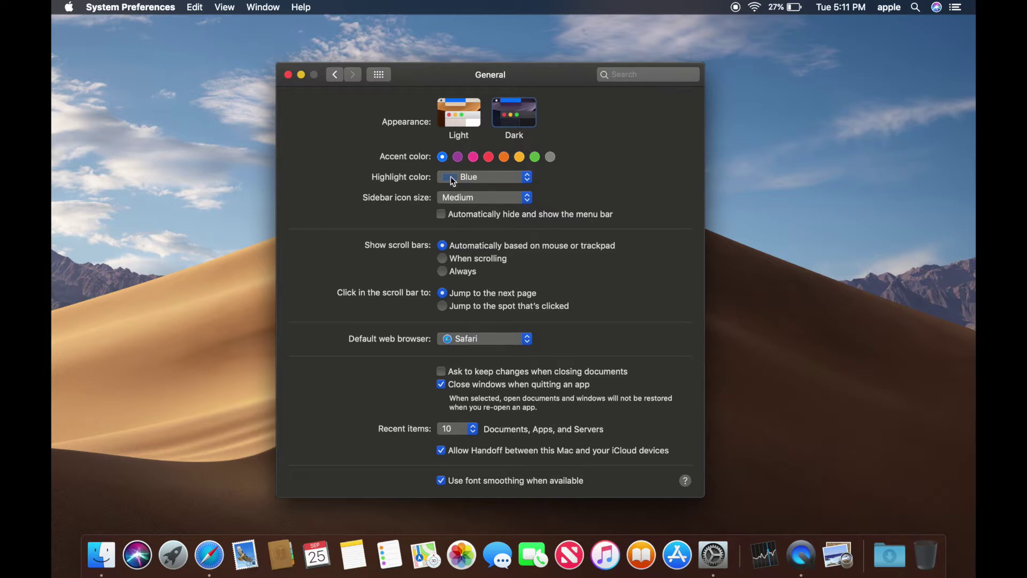
- Cycle the accent colour through Purple, Pink, Red, Orange, Yellow and Green, return to Blue, and close
click(526, 179)
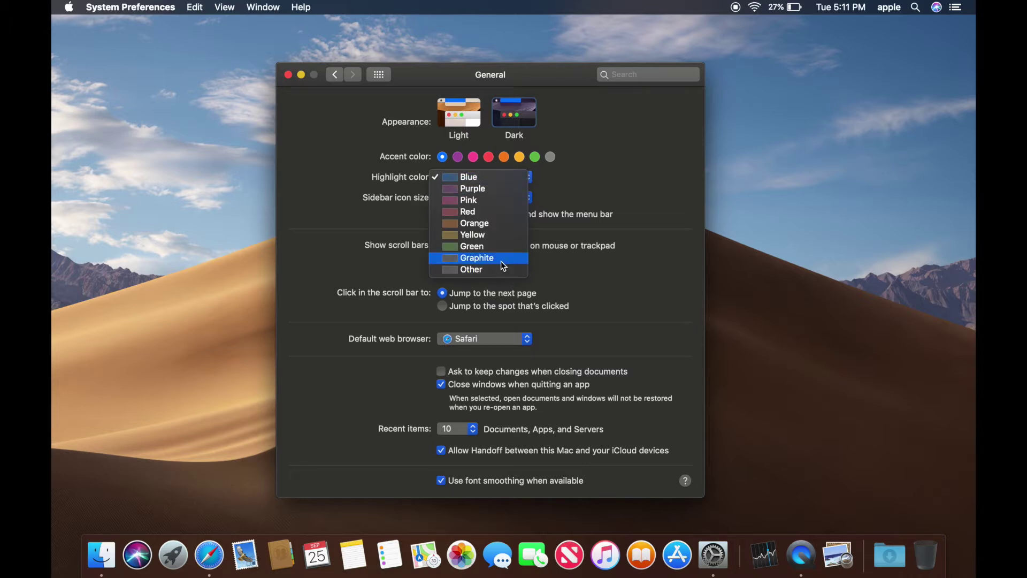
click(557, 164)
click(457, 156)
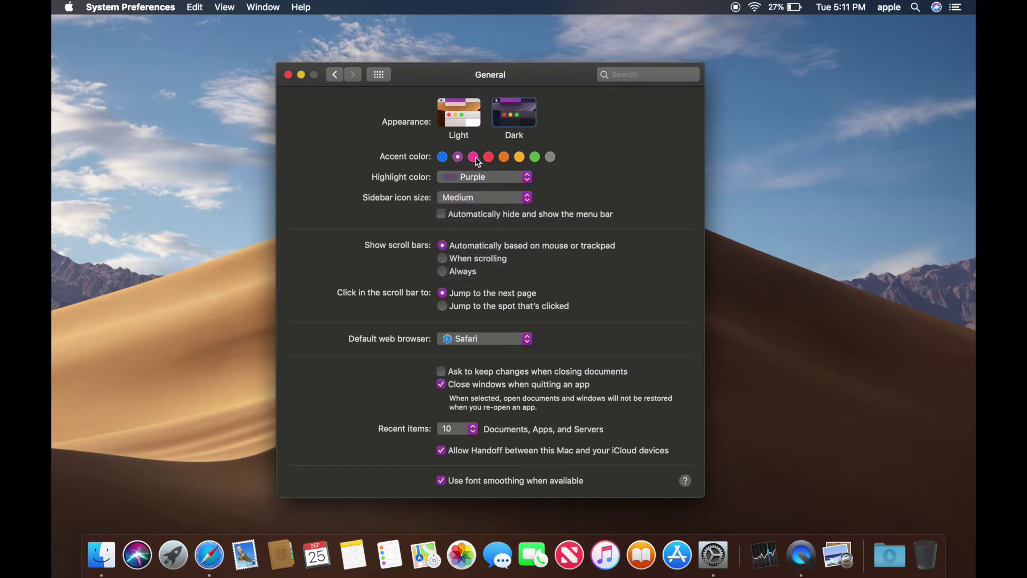
click(473, 156)
click(488, 157)
click(504, 157)
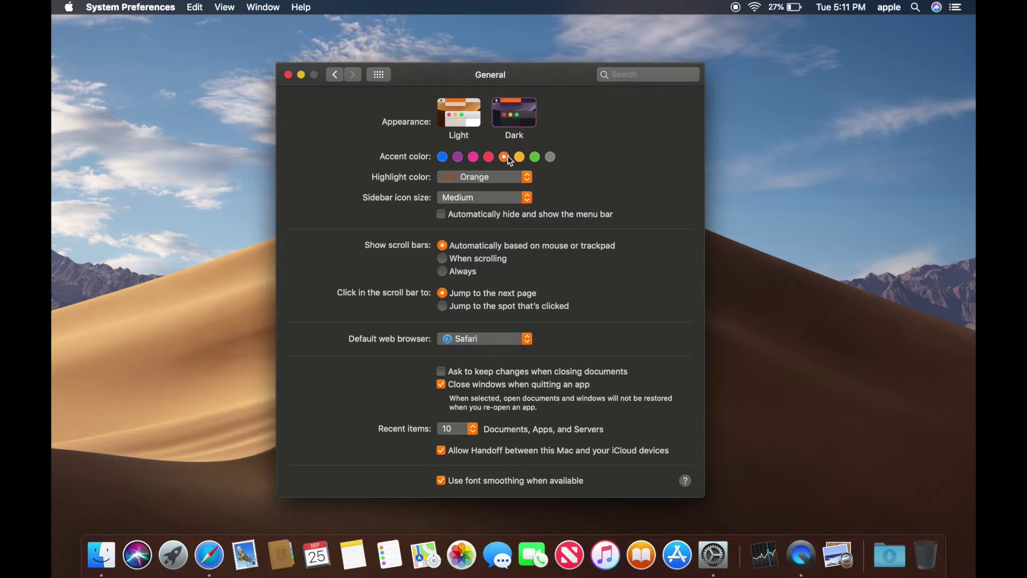
click(519, 156)
click(534, 157)
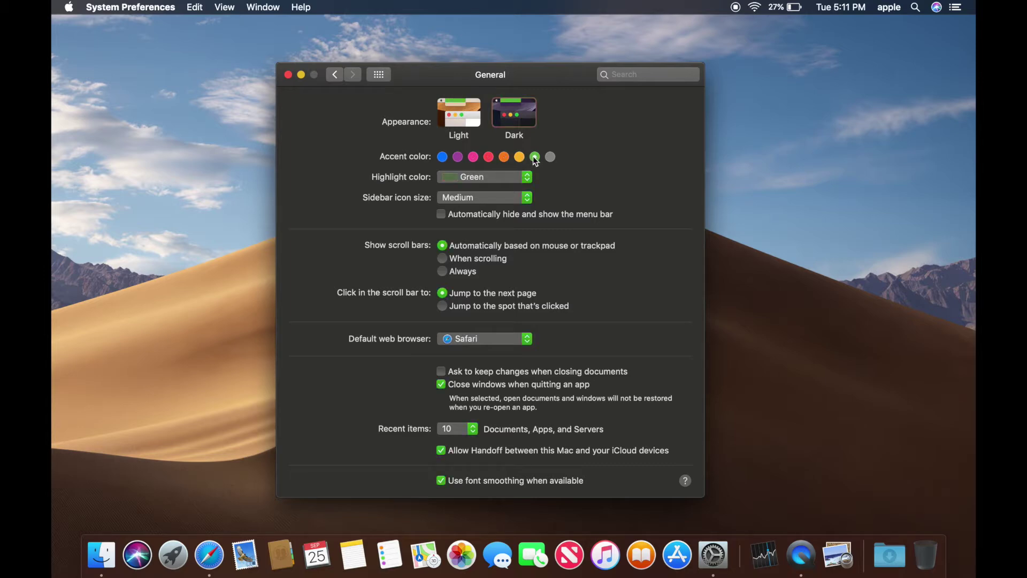
click(442, 156)
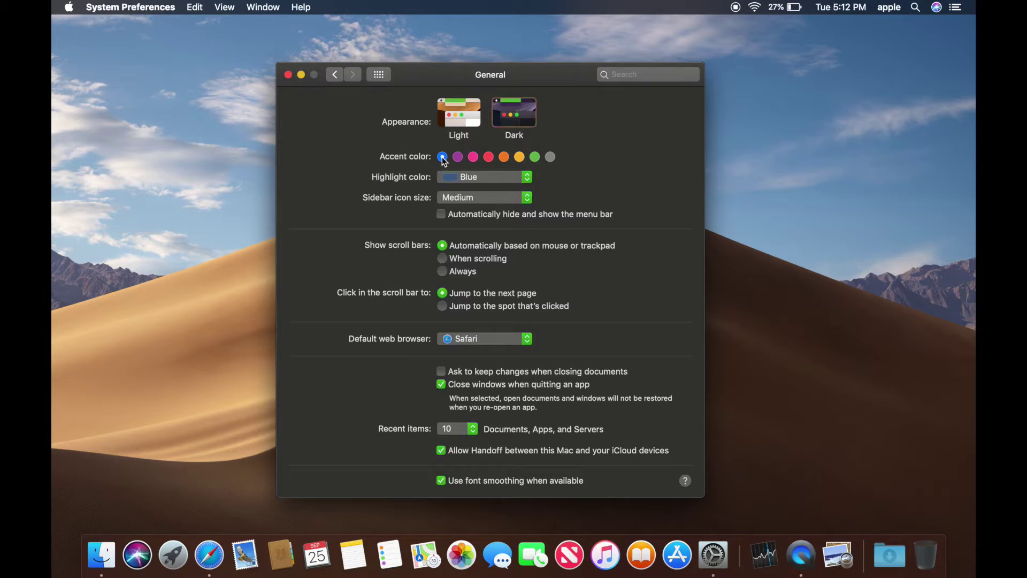
click(288, 75)
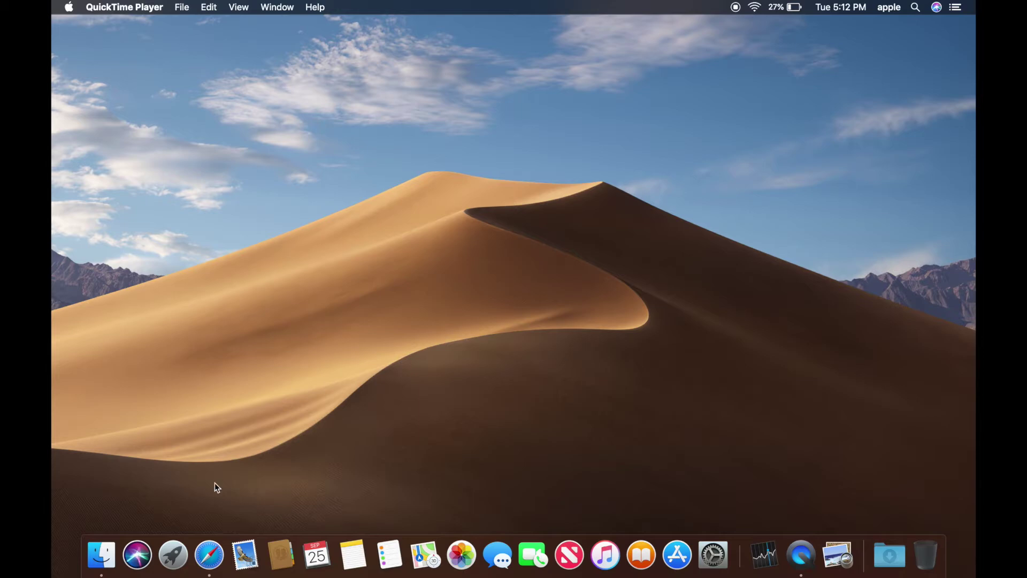
- Launch Safari from the Dock, close its window, and open the Apple menu
click(218, 555)
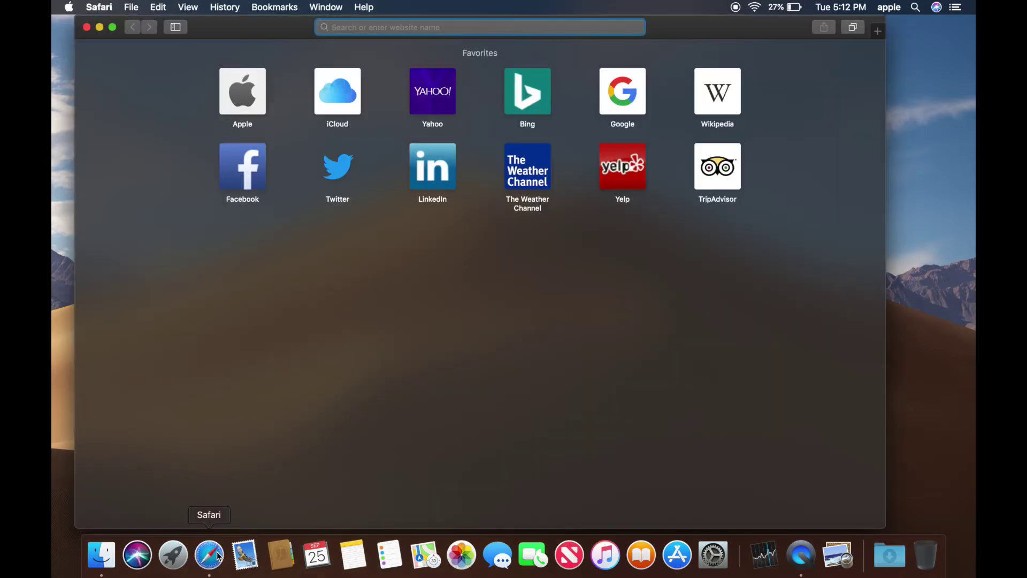
click(87, 27)
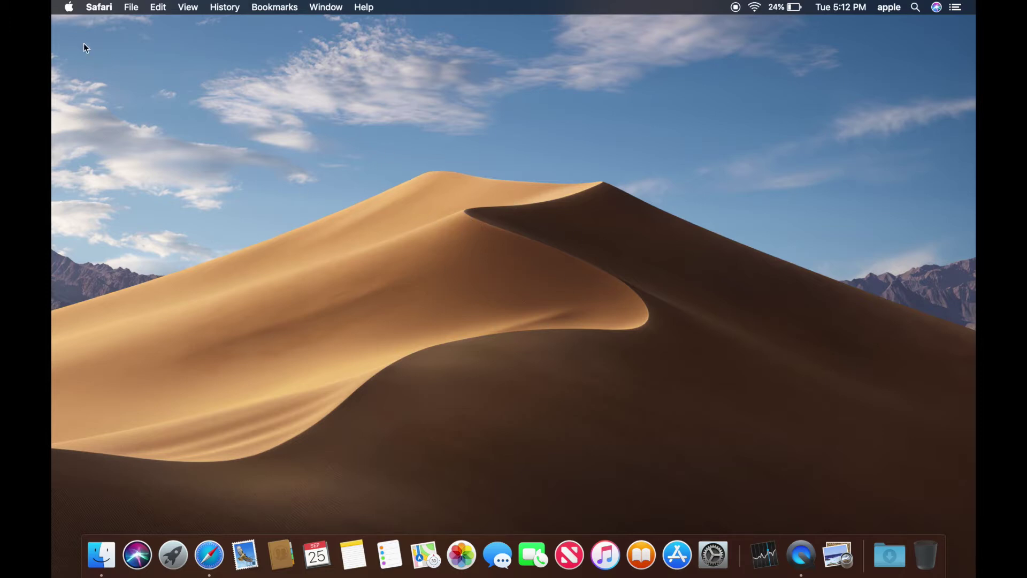
click(69, 8)
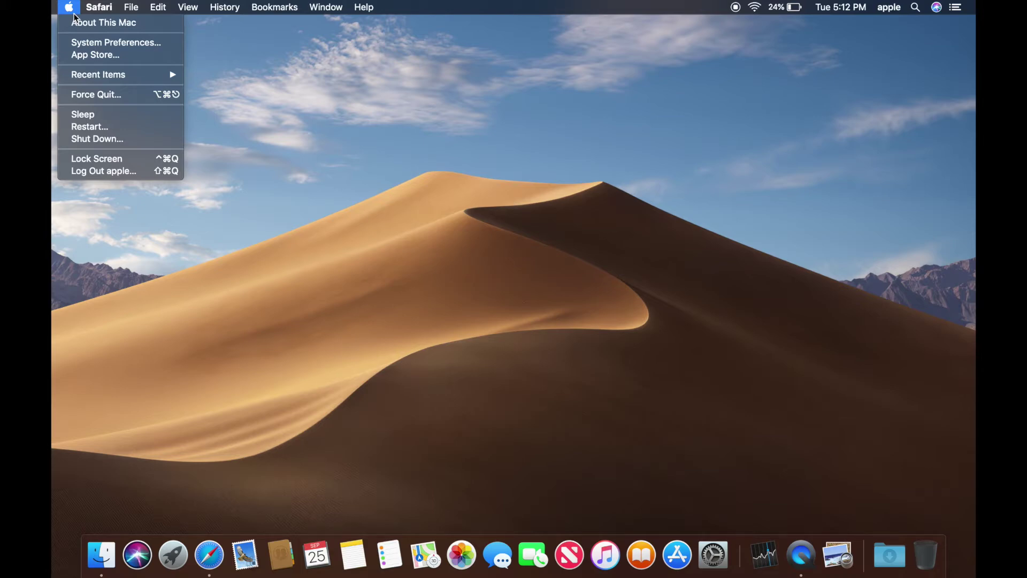
- Try the Mojave desktop picture as Light (Still) and Dark (Still), then restore Dynamic and close
click(85, 43)
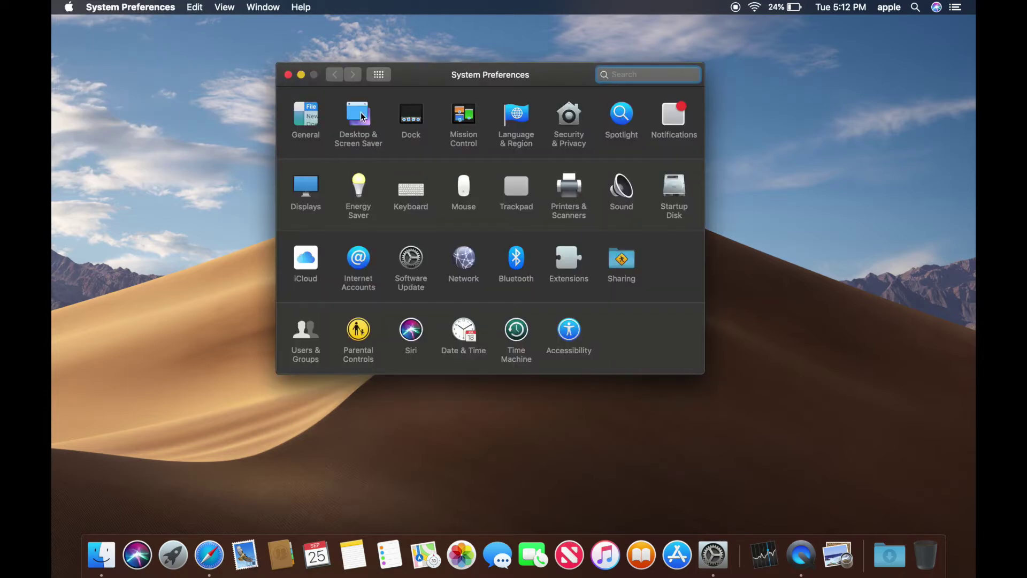
click(361, 114)
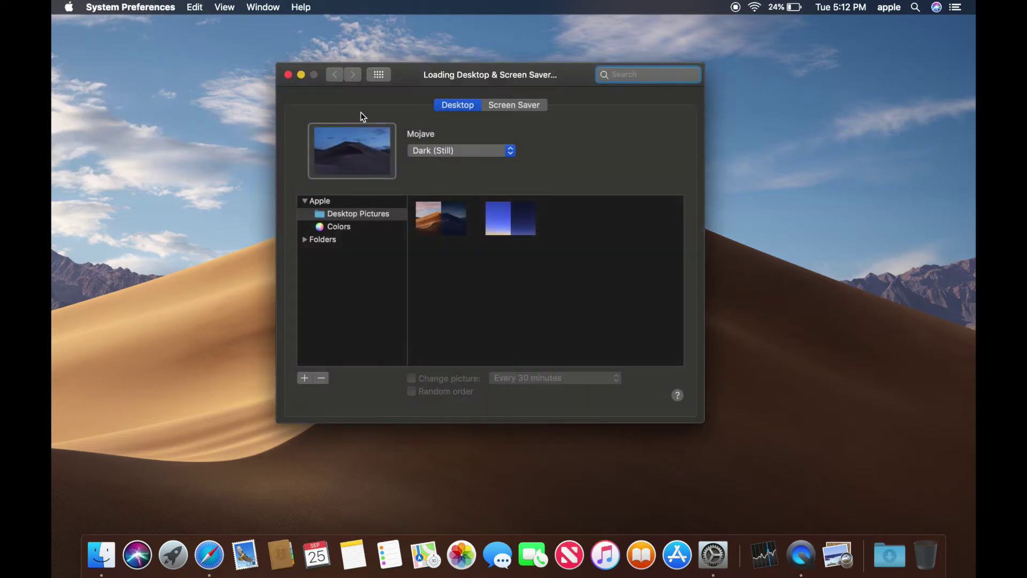
click(453, 152)
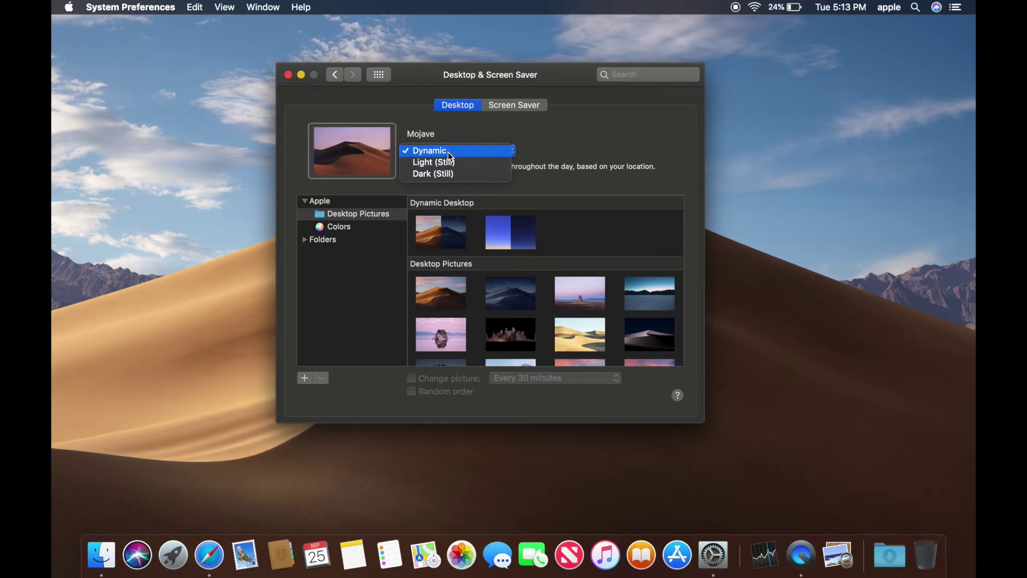
click(450, 163)
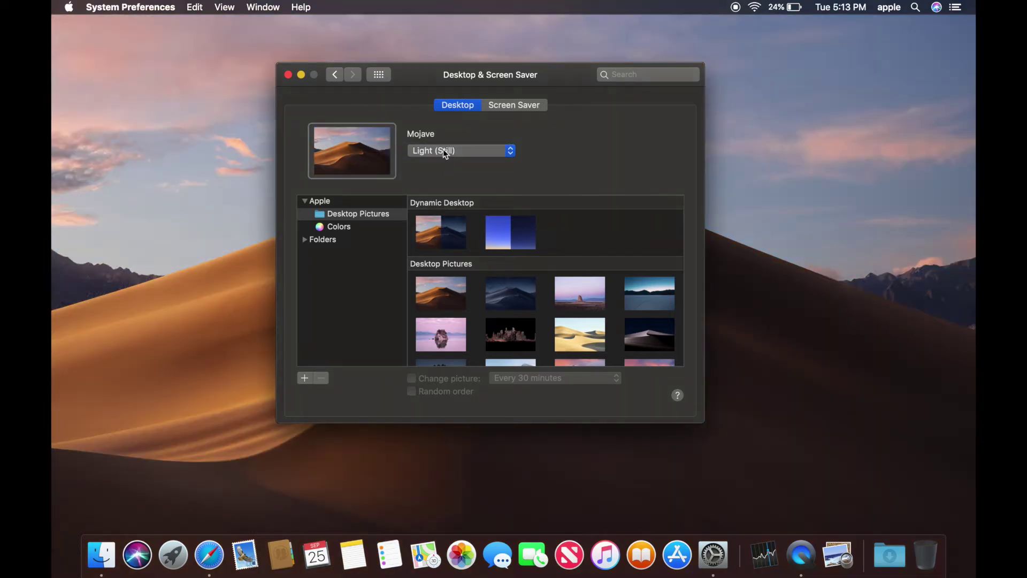
click(443, 149)
click(444, 162)
click(444, 151)
click(441, 132)
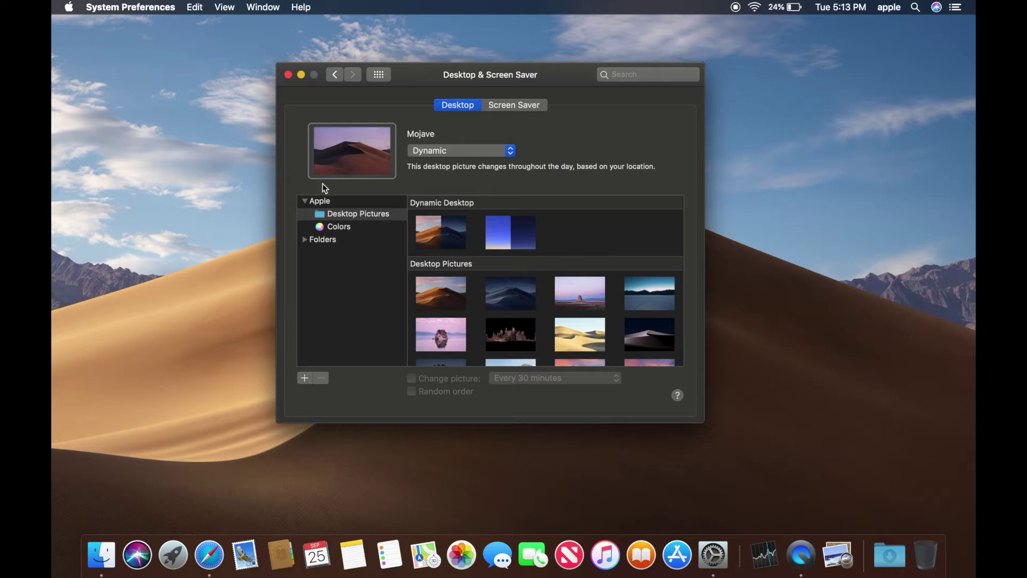
click(288, 74)
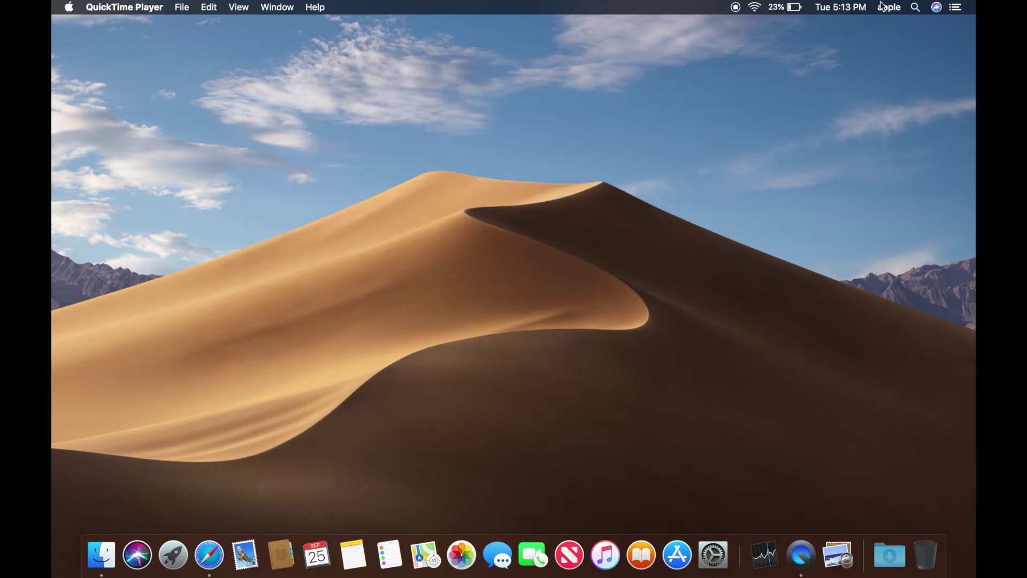
- Open Date & Time preferences from the menu-bar clock and unlock them with the admin password
click(858, 9)
click(853, 73)
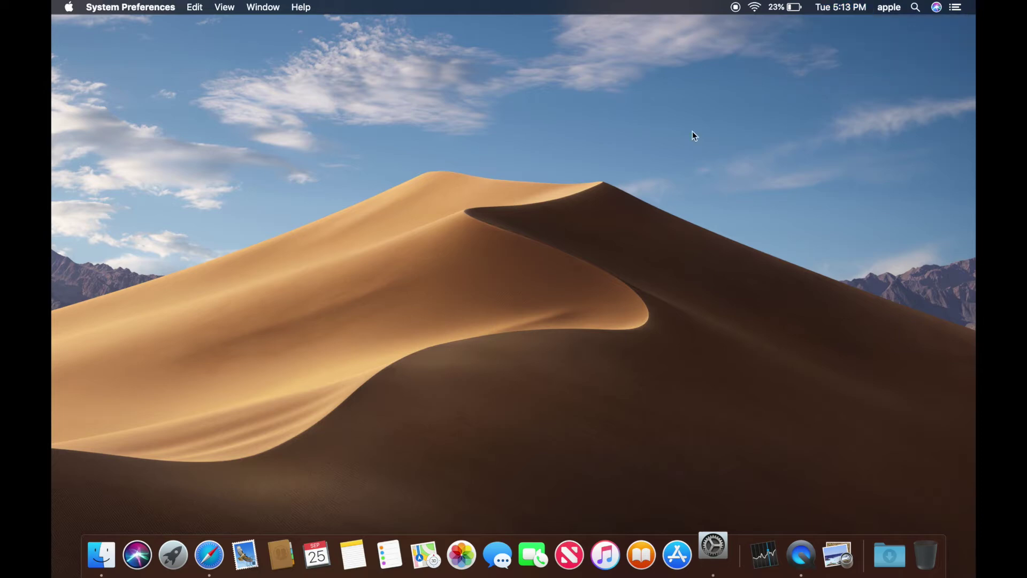
click(301, 381)
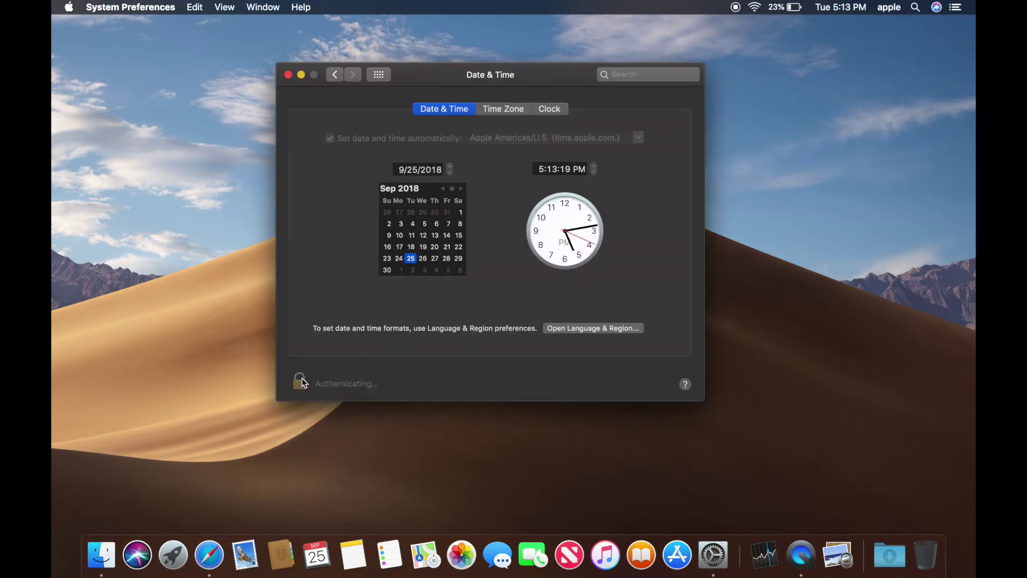
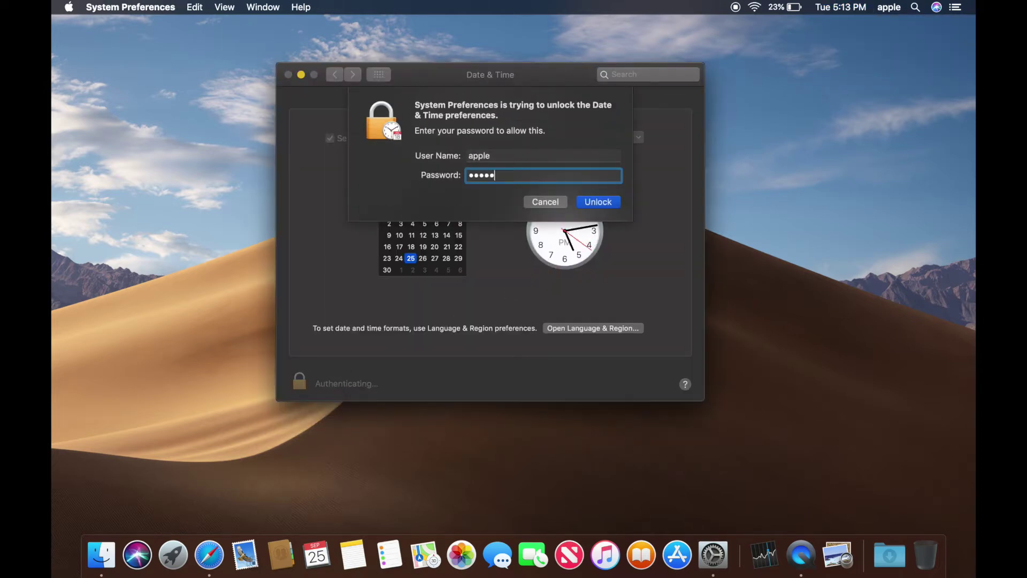
key(Return)
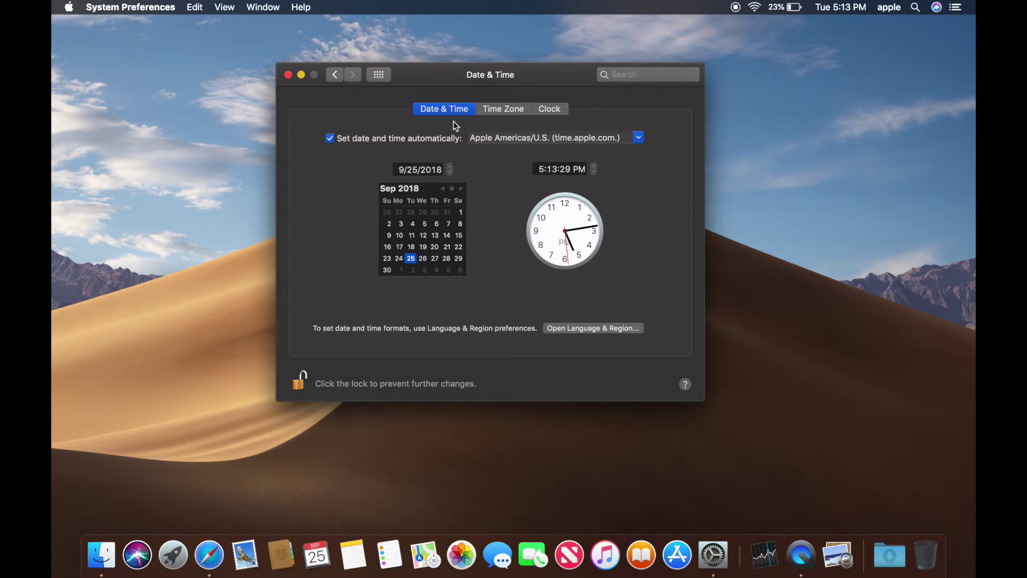
- Turn off automatic date and time and save the hour as 8, giving 8:13 PM
click(330, 138)
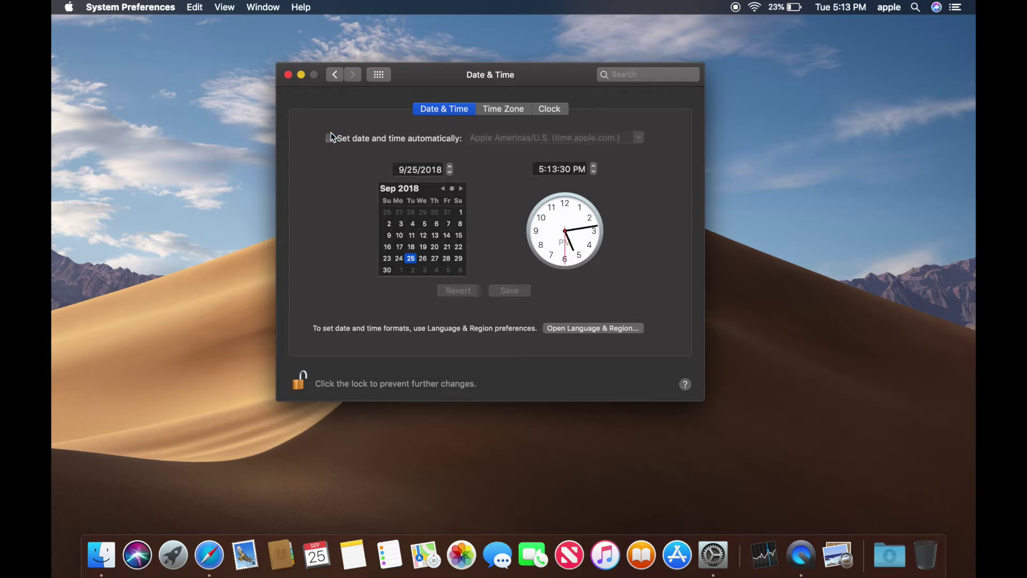
click(542, 170)
text(8)
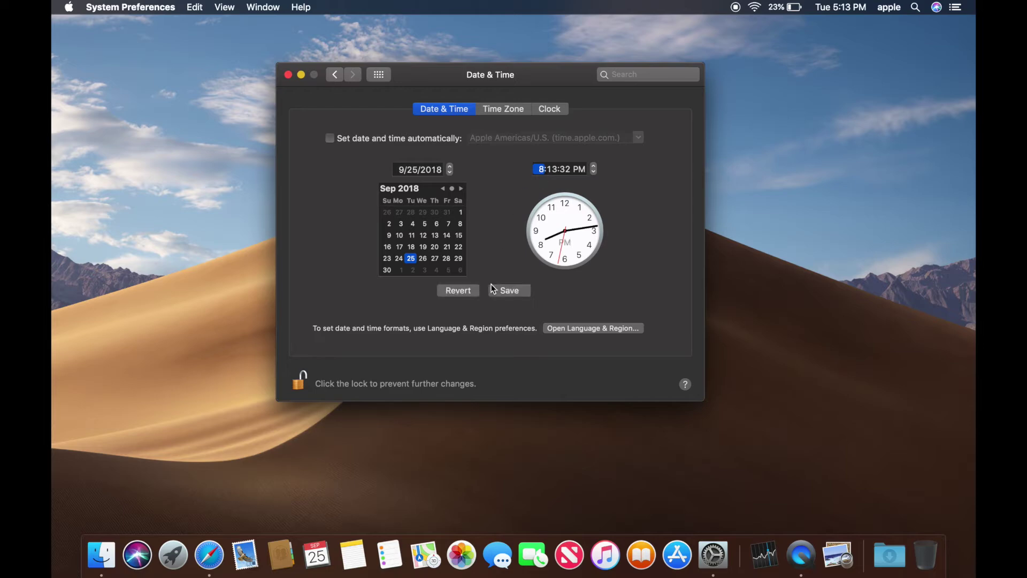
click(504, 294)
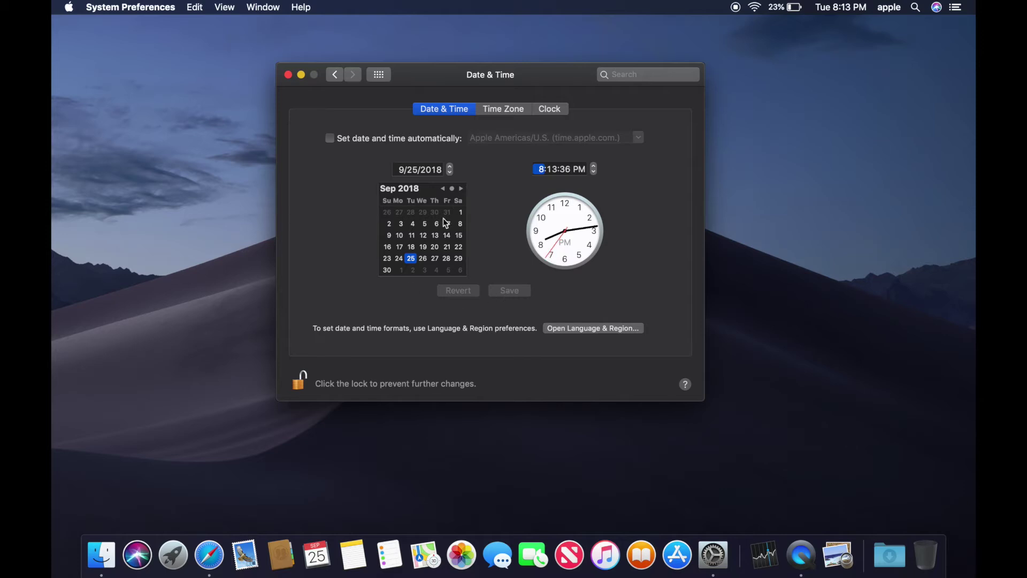
- Re-enable automatic date and time, lock the settings, and close the window
click(331, 140)
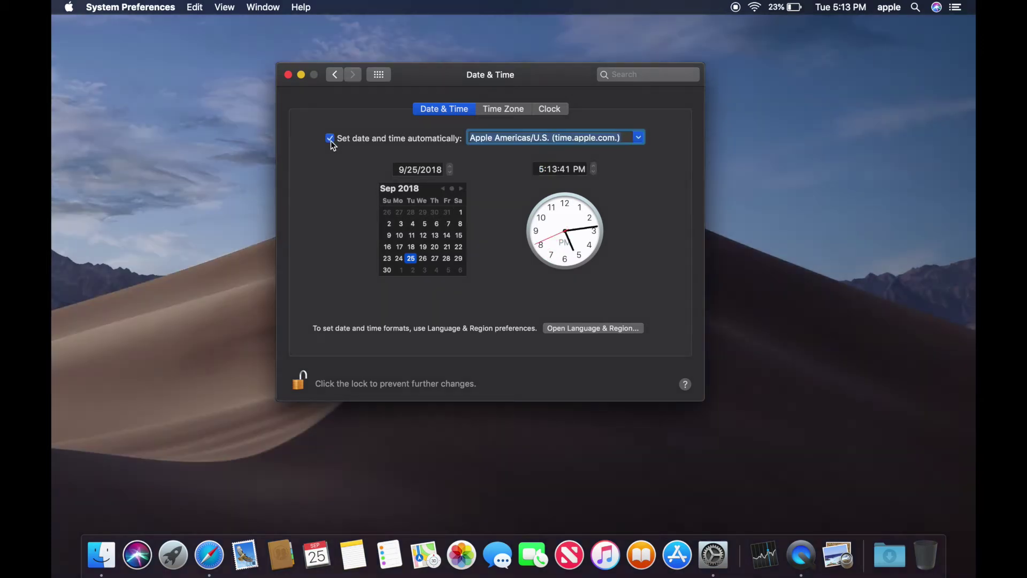
click(299, 383)
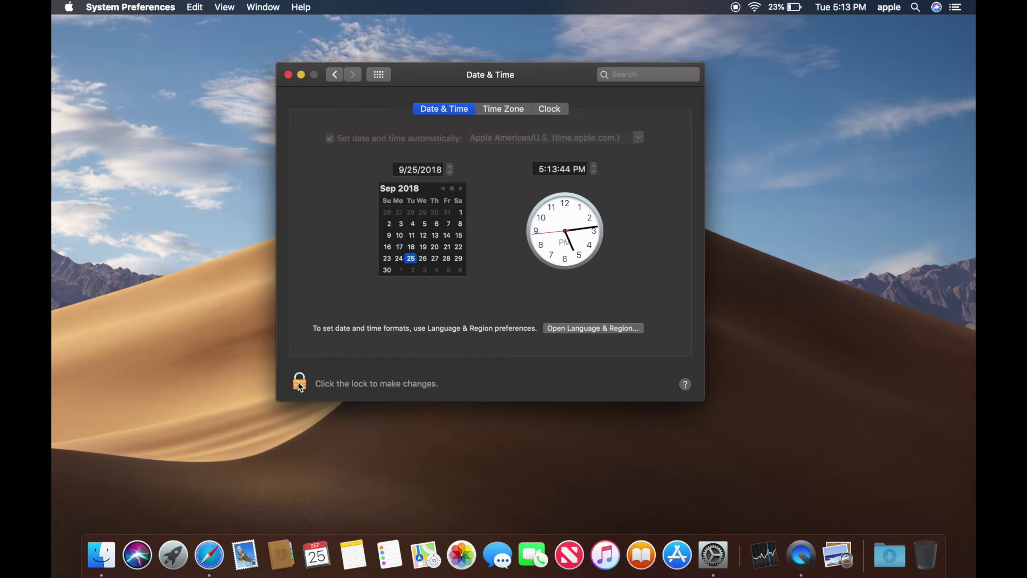
click(288, 74)
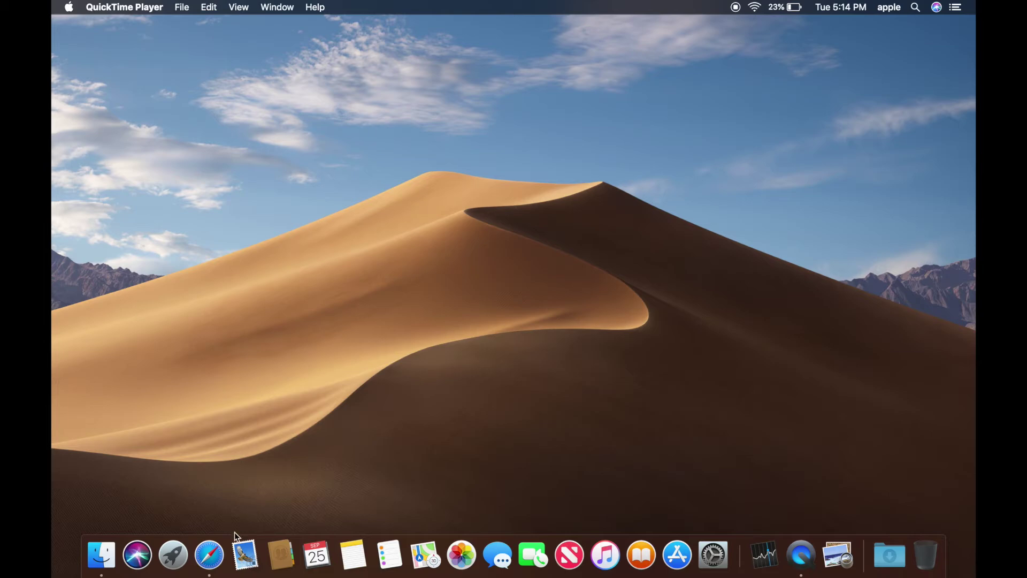
- Open a new Finder window showing Recents from the Dock
click(98, 560)
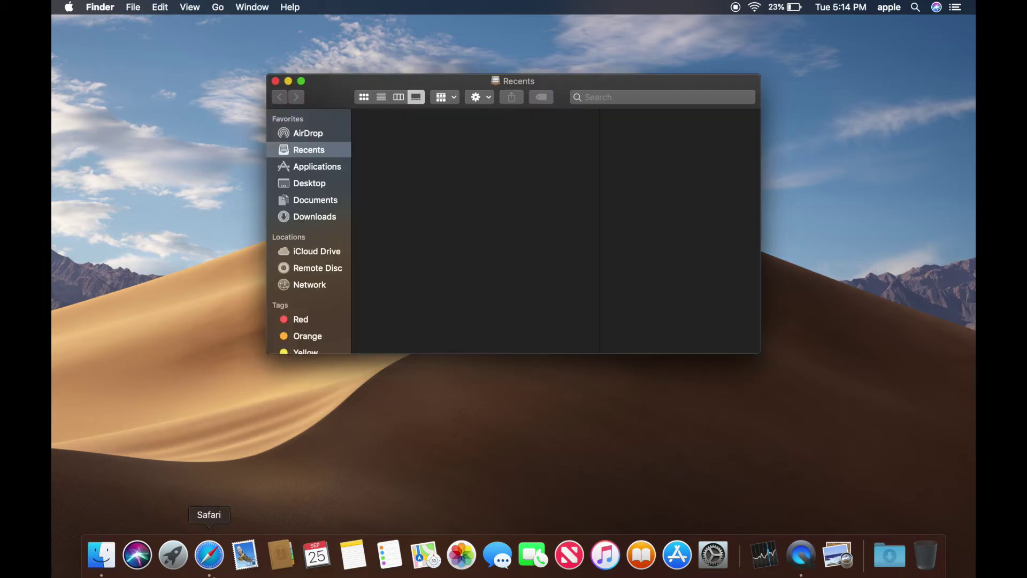
- Search 'clowns' in Safari, switch to Images, and save the first clown picture
click(215, 554)
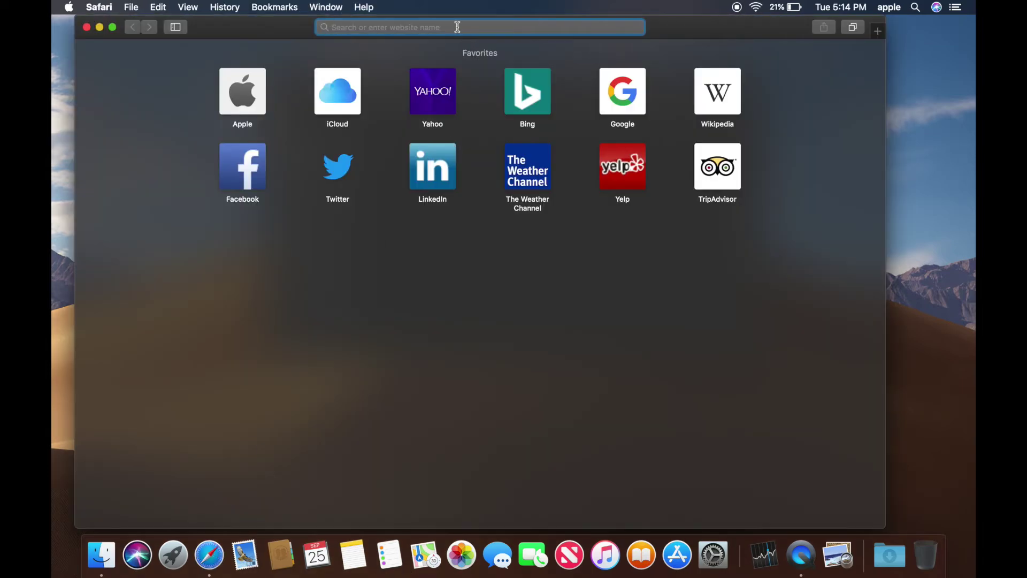
text(clowns)
key(Return)
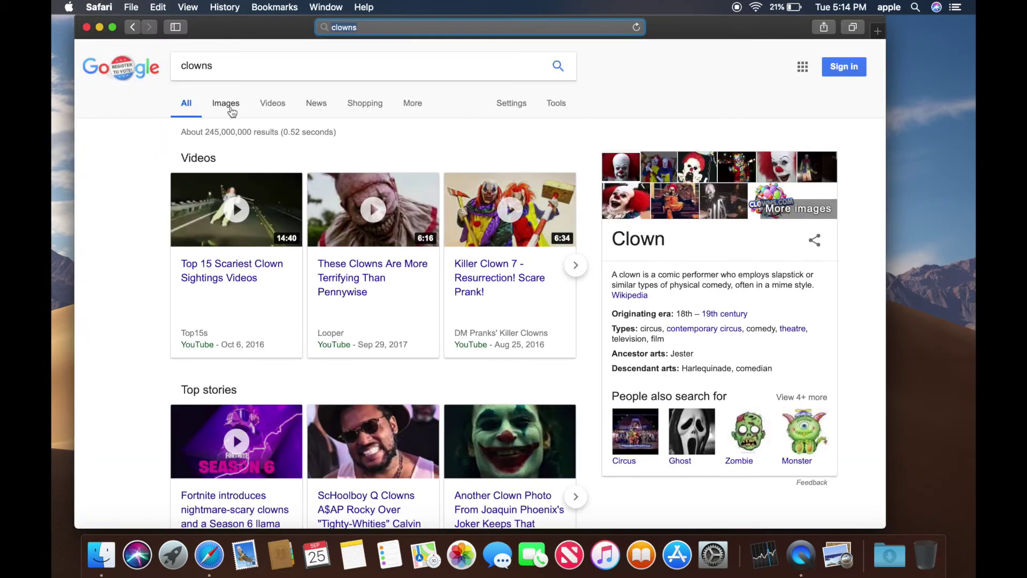
click(231, 111)
right_click(188, 220)
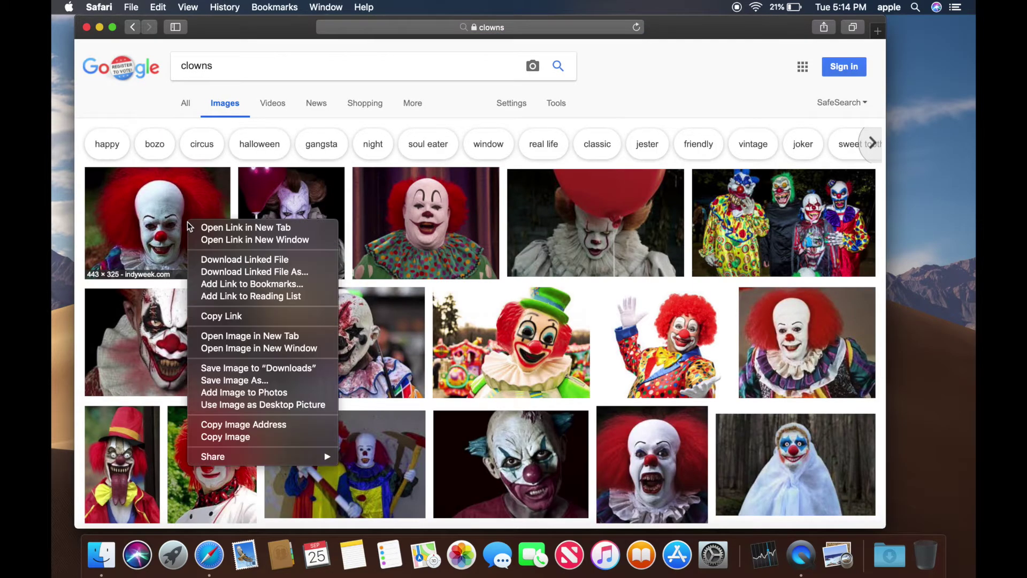
click(231, 382)
key(Return)
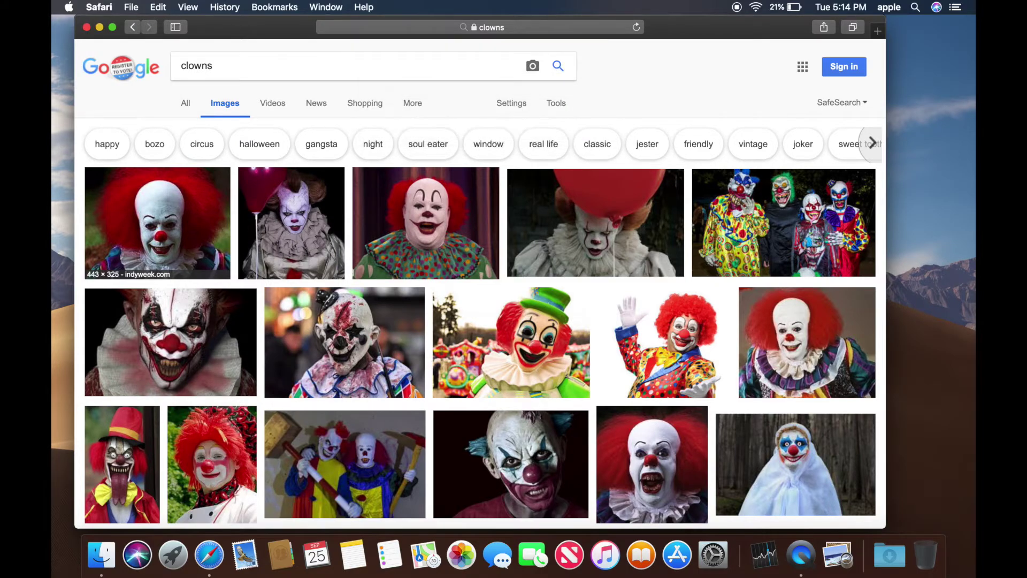
- Save the third clown picture under a new name instead of replacing 'Unknown'
right_click(411, 225)
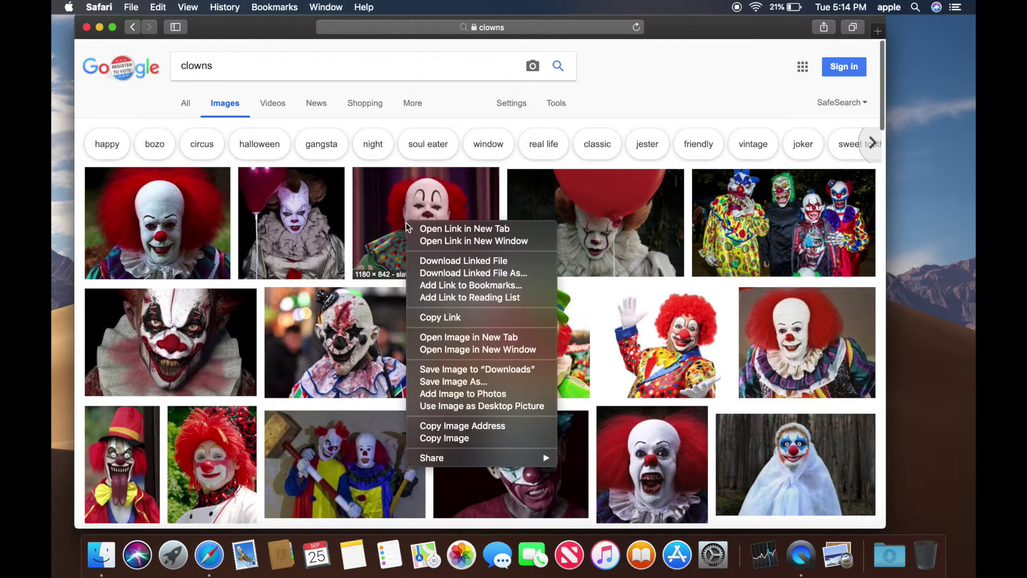
click(436, 384)
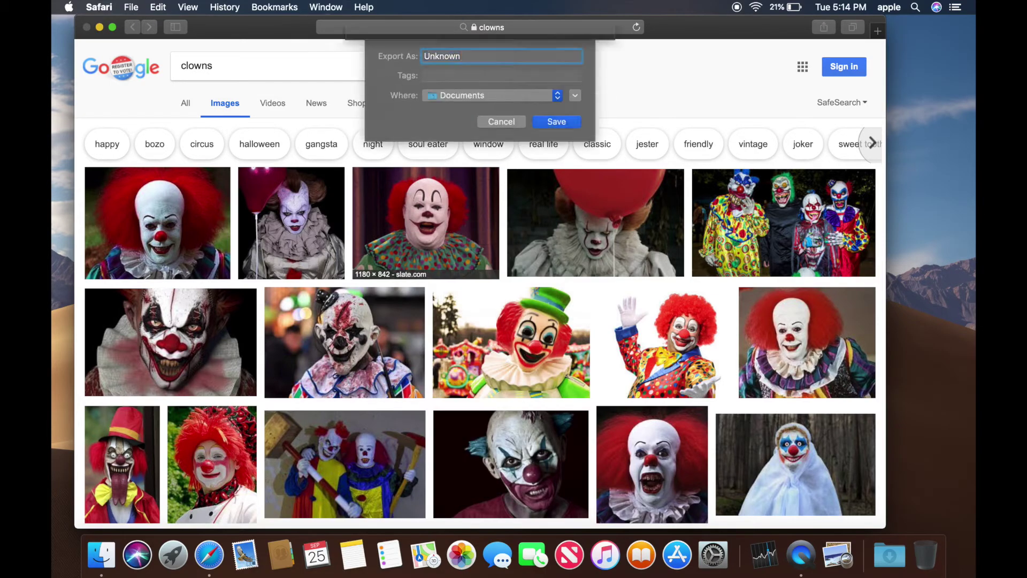
key(Return)
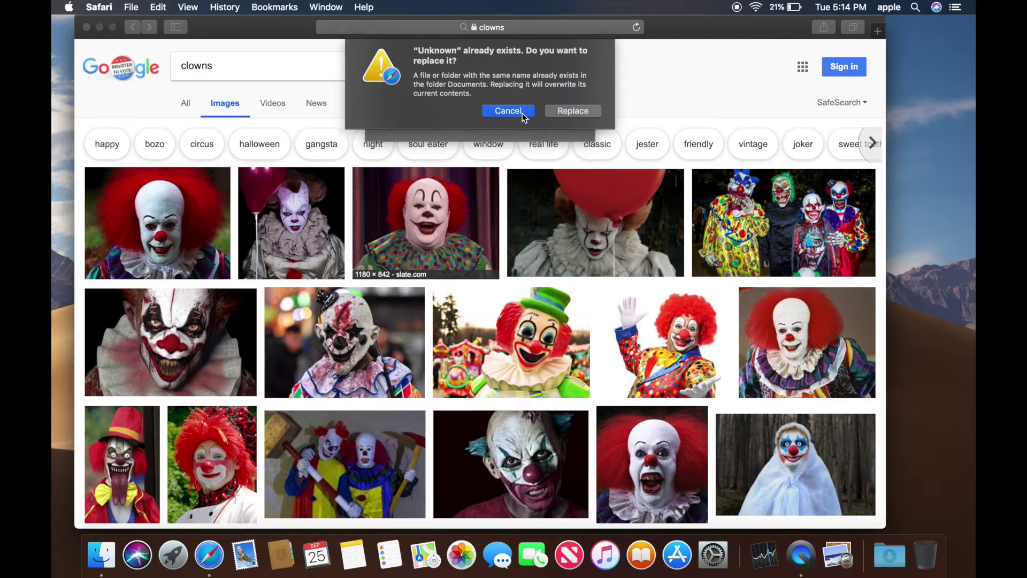
click(521, 116)
text(hat)
click(561, 123)
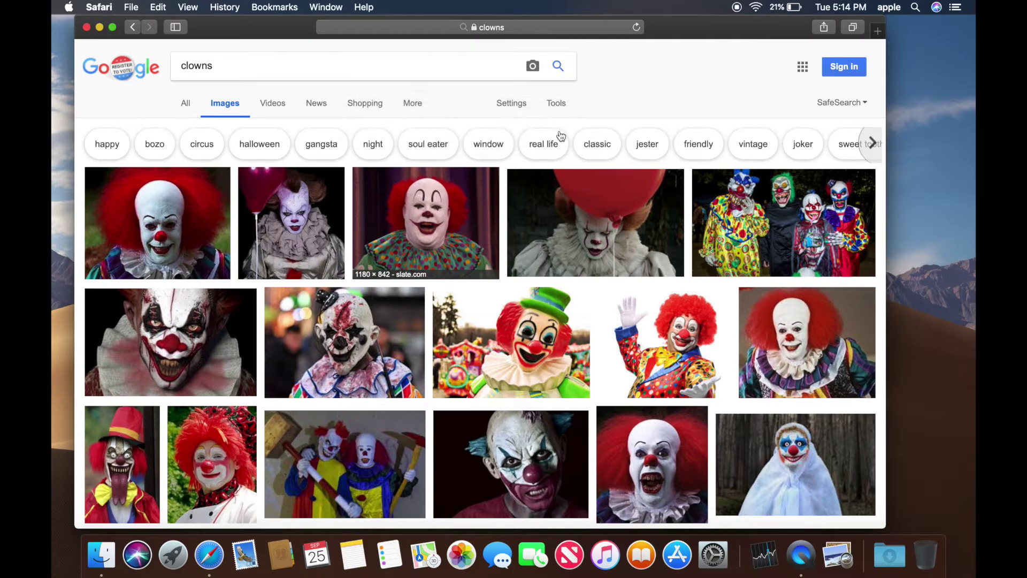
- Save the balloon clown picture as 'dssfds' and close the Safari window
right_click(607, 237)
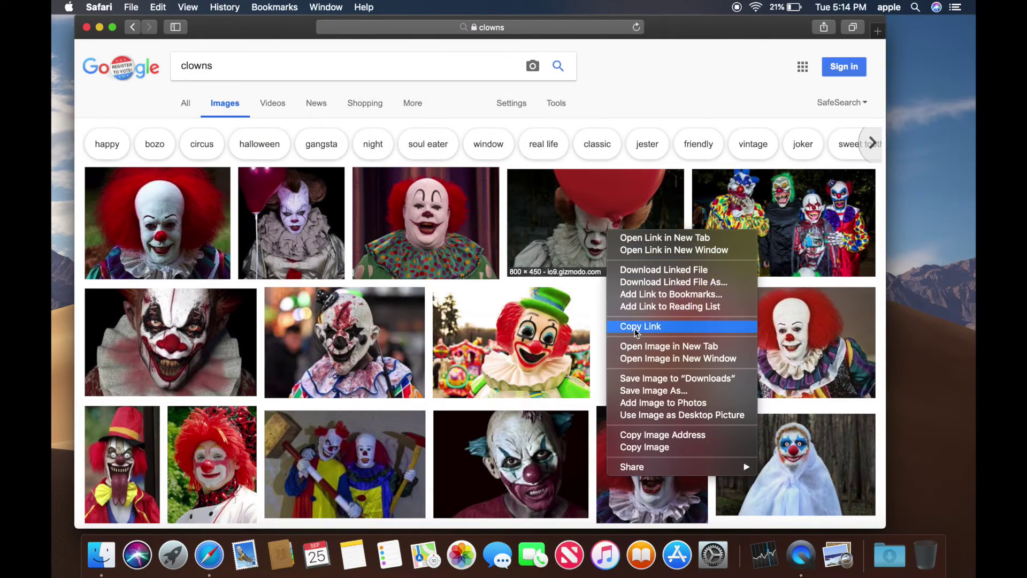
click(639, 390)
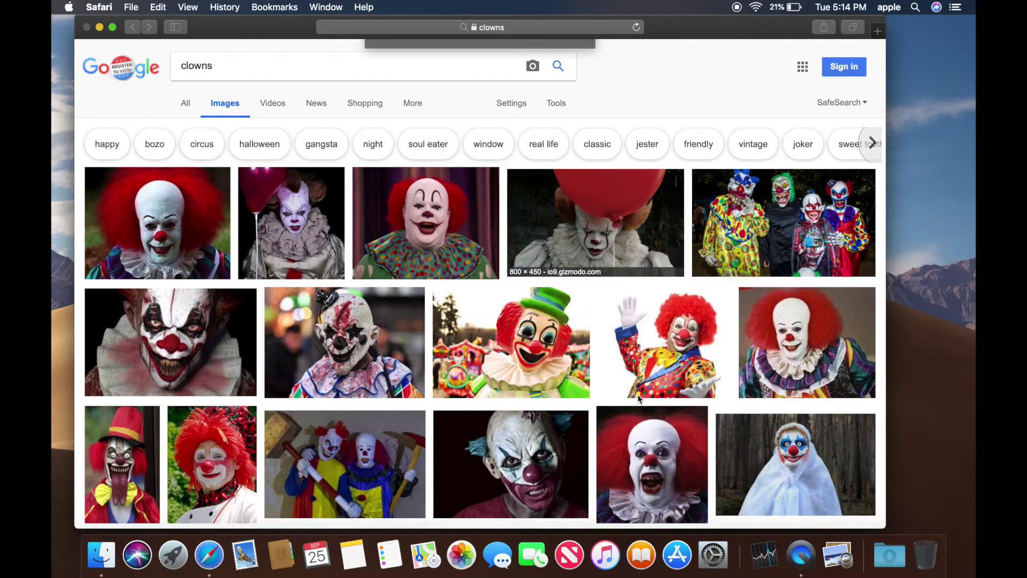
text(dssfds)
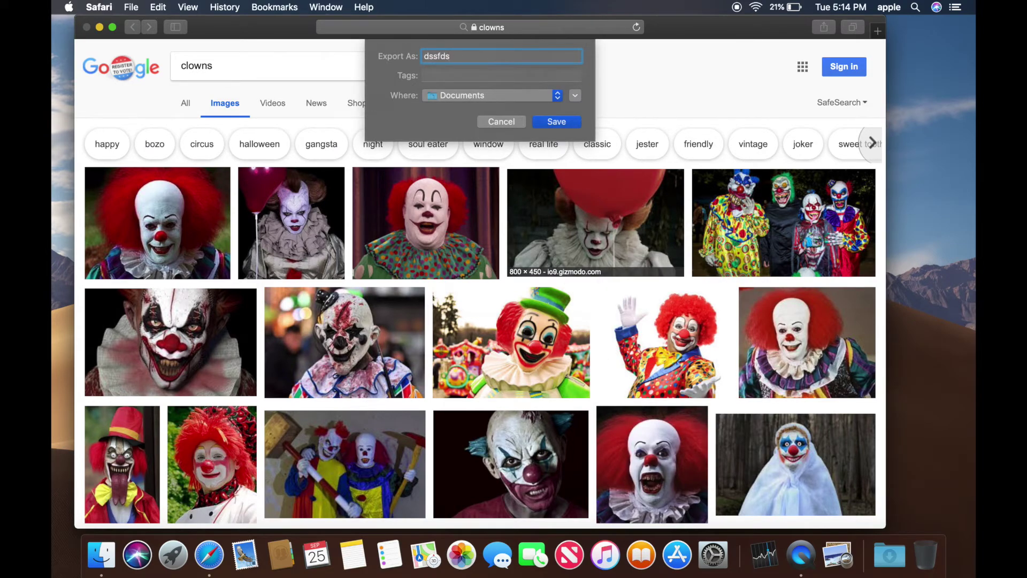
key(Return)
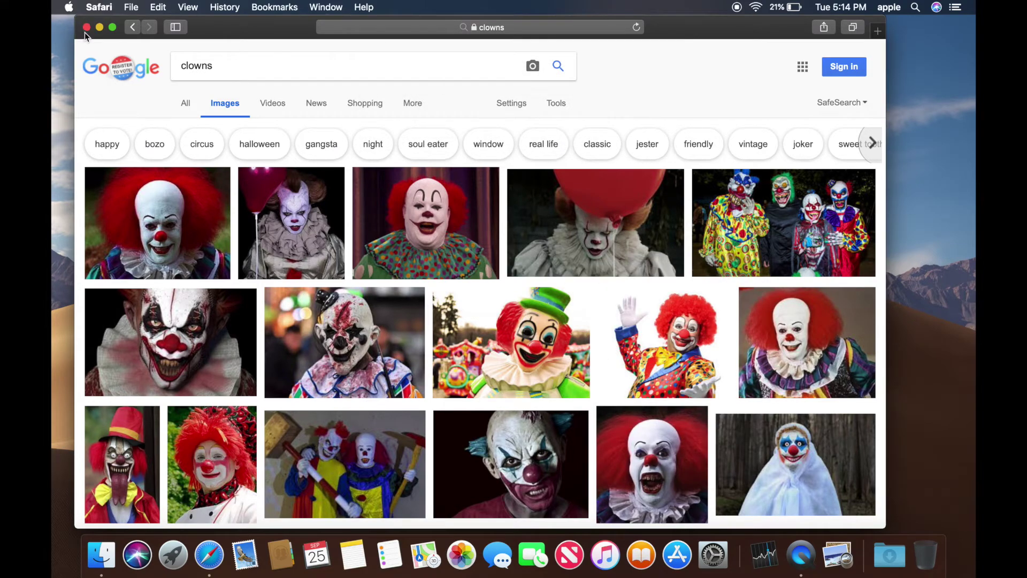
click(87, 27)
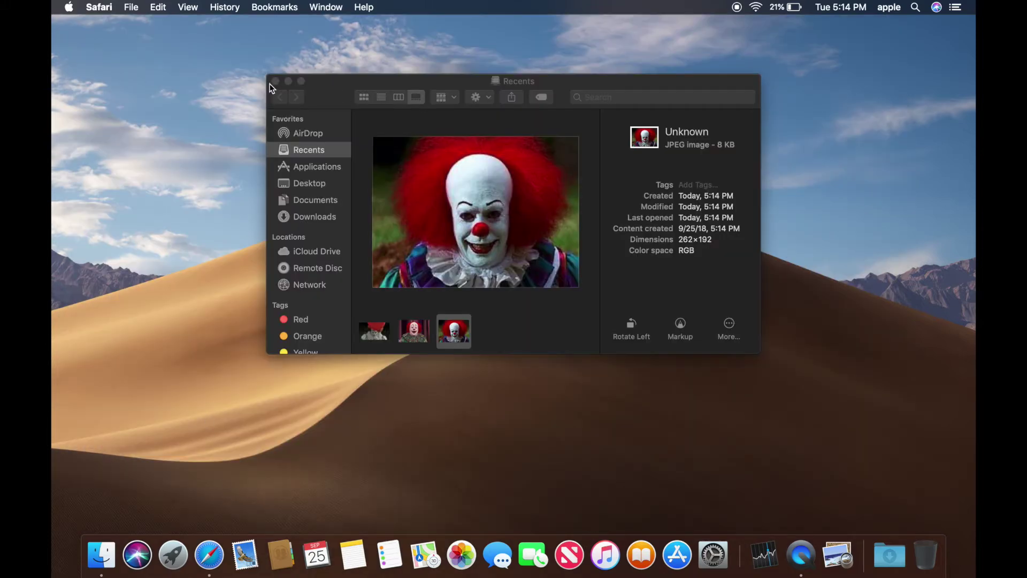
- Drag the three clown images from Recents onto the desktop and close the window
click(312, 199)
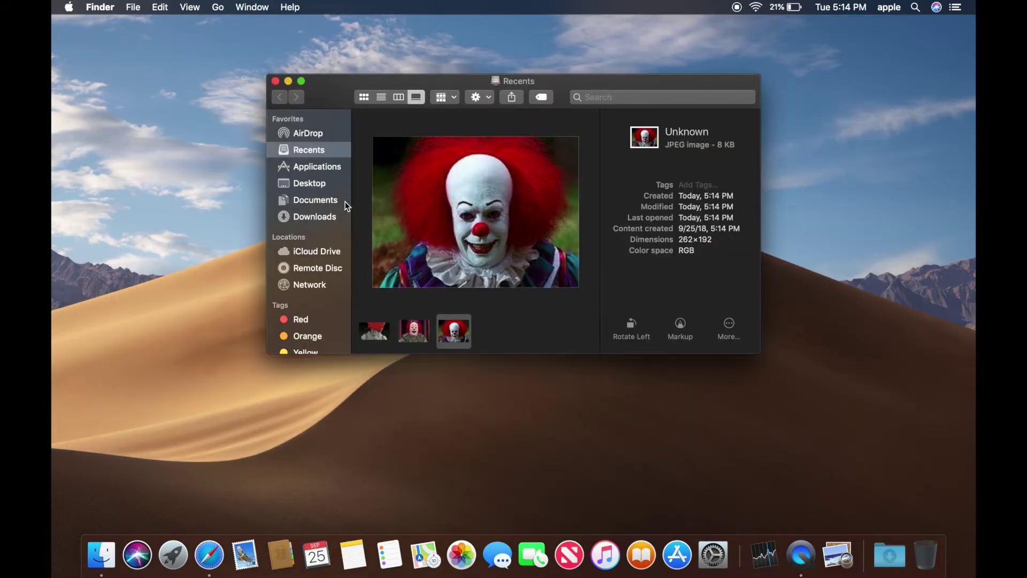
click(491, 329)
drag(470, 338, 516, 426)
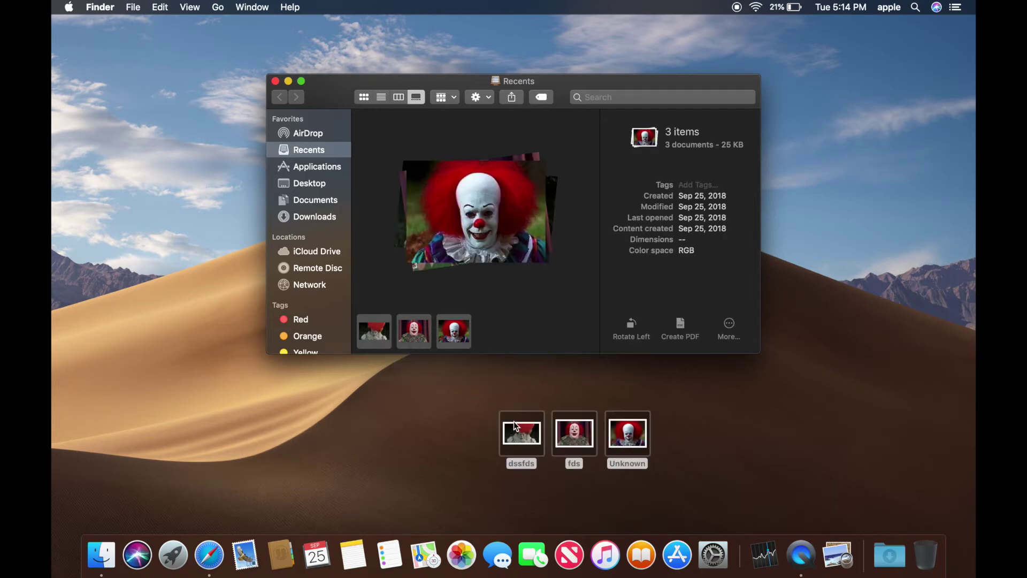
click(275, 81)
- Spread dssfds, fds and Unknown across the upper desktop
click(492, 317)
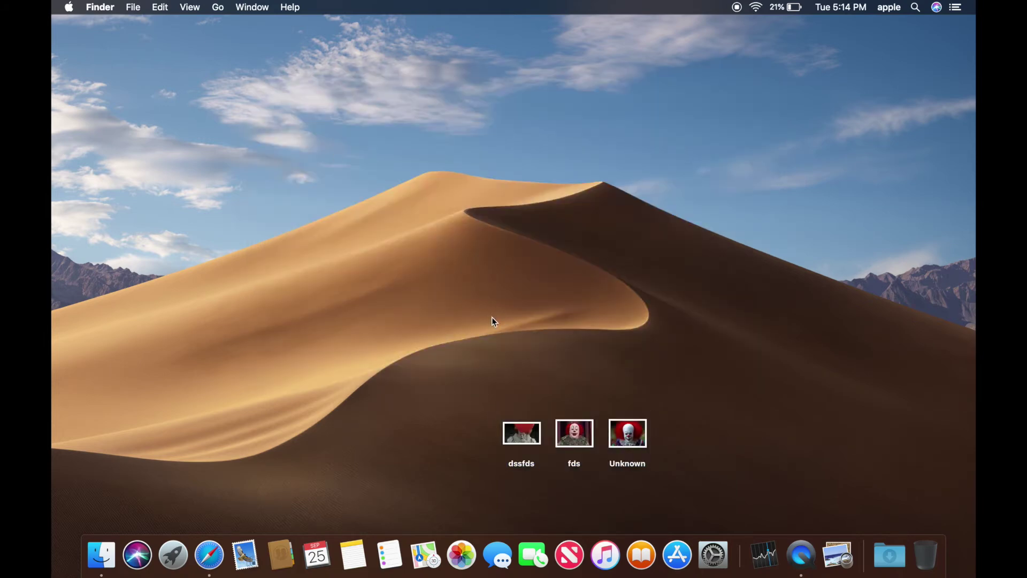
drag(517, 428, 406, 180)
drag(585, 441, 584, 134)
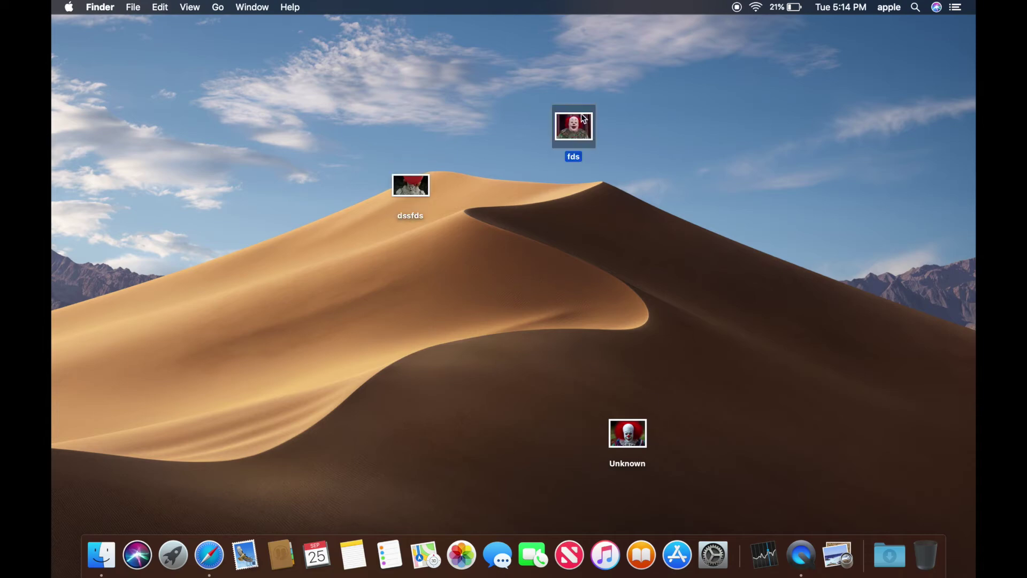
drag(647, 455, 853, 67)
drag(575, 129, 667, 80)
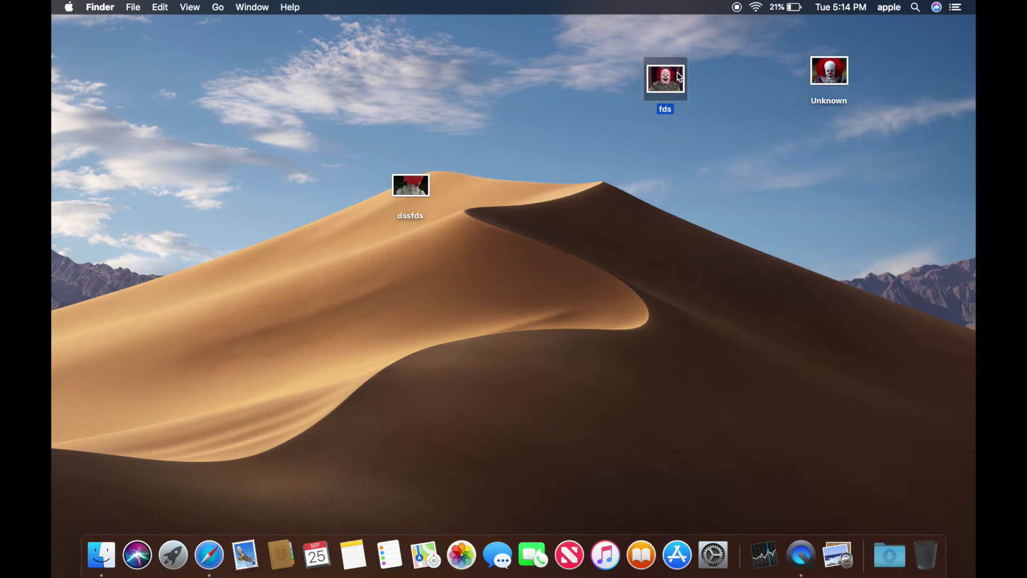
right_click(597, 229)
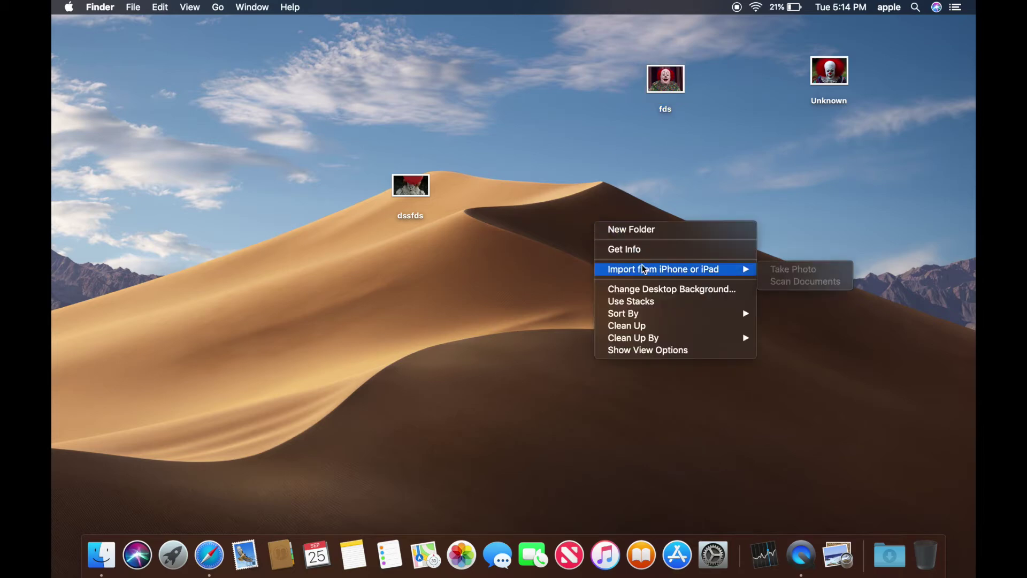
- Turn on desktop Stacks, expand the Images stack, and group stacks by Date Last Opened
click(644, 301)
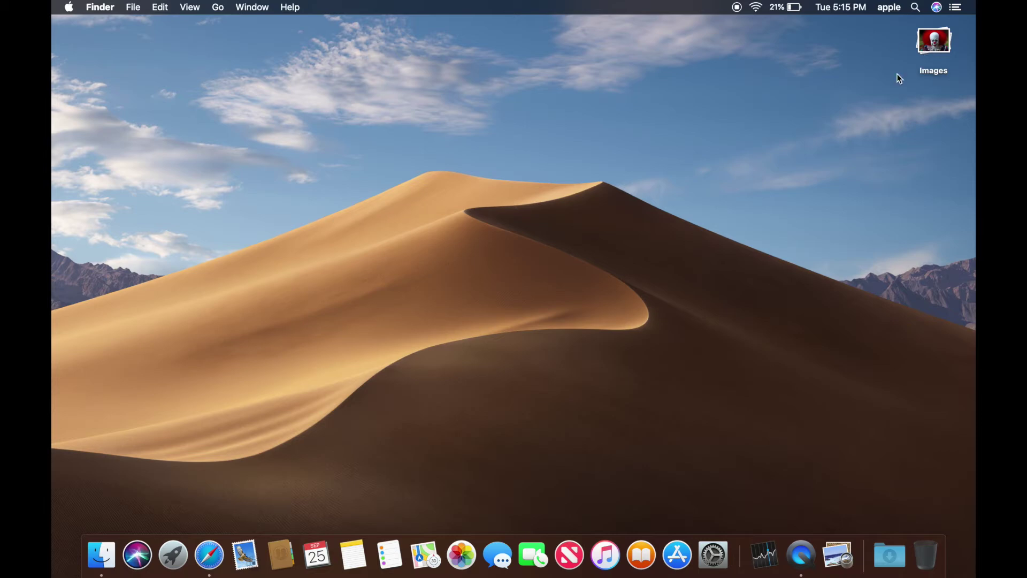
click(939, 43)
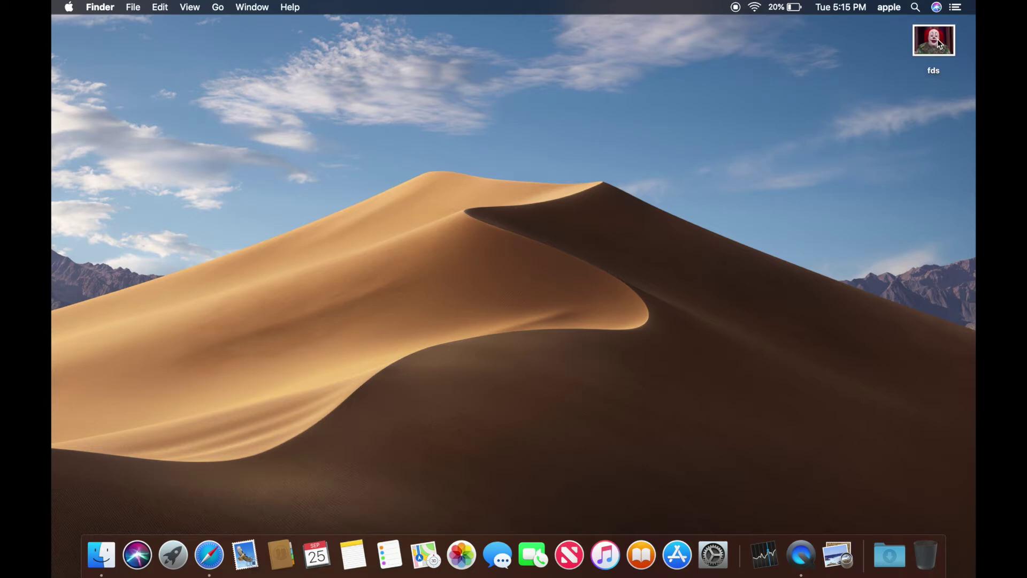
right_click(855, 59)
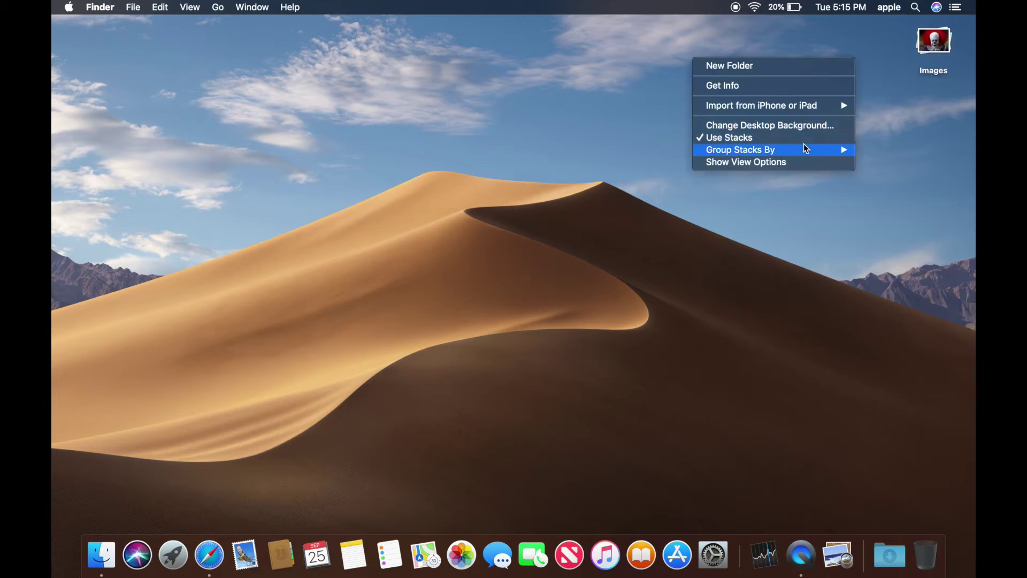
mouse_move(806, 153)
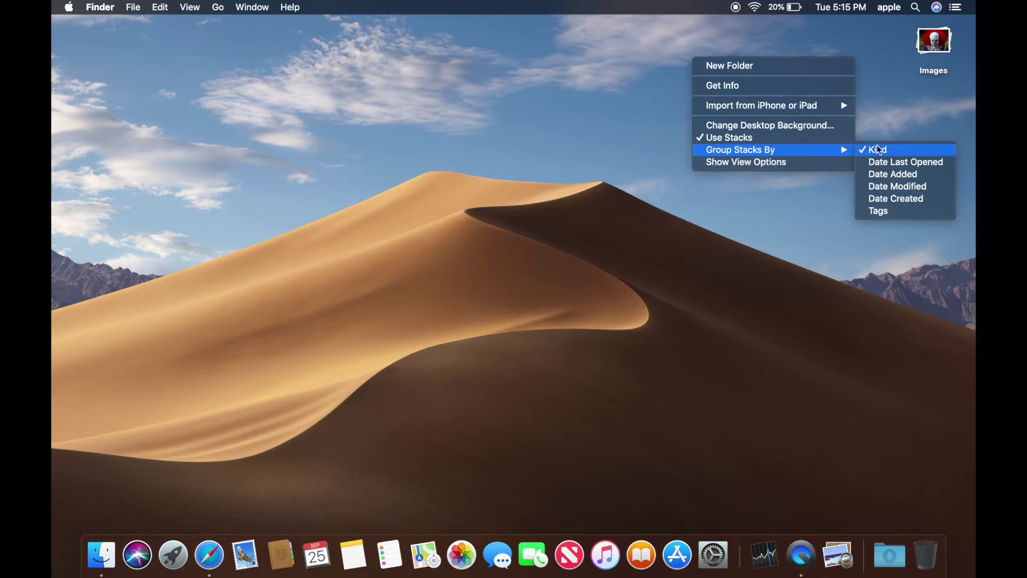
click(892, 163)
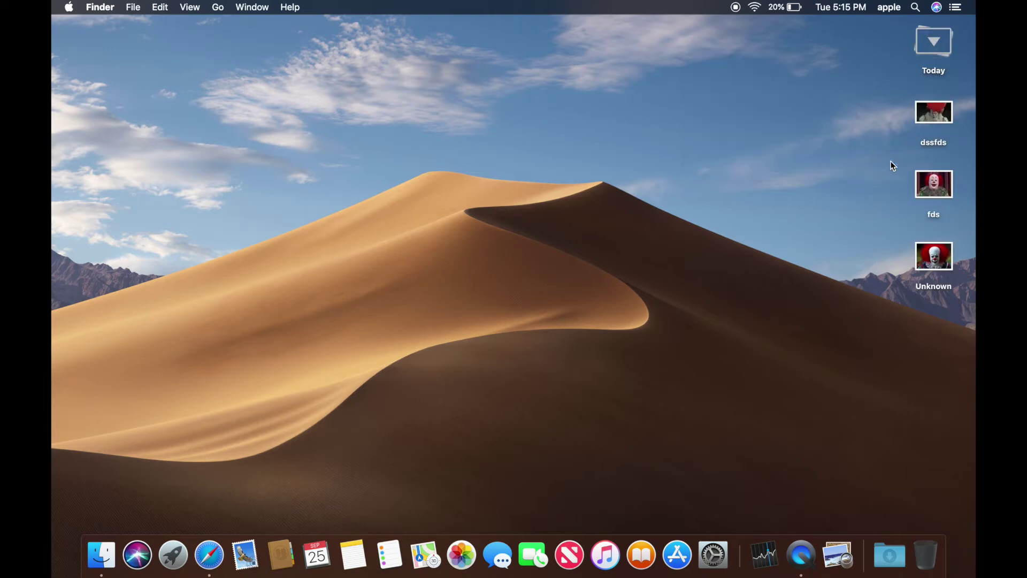
- Turn desktop Stacks off again and select all three clown icons
right_click(858, 56)
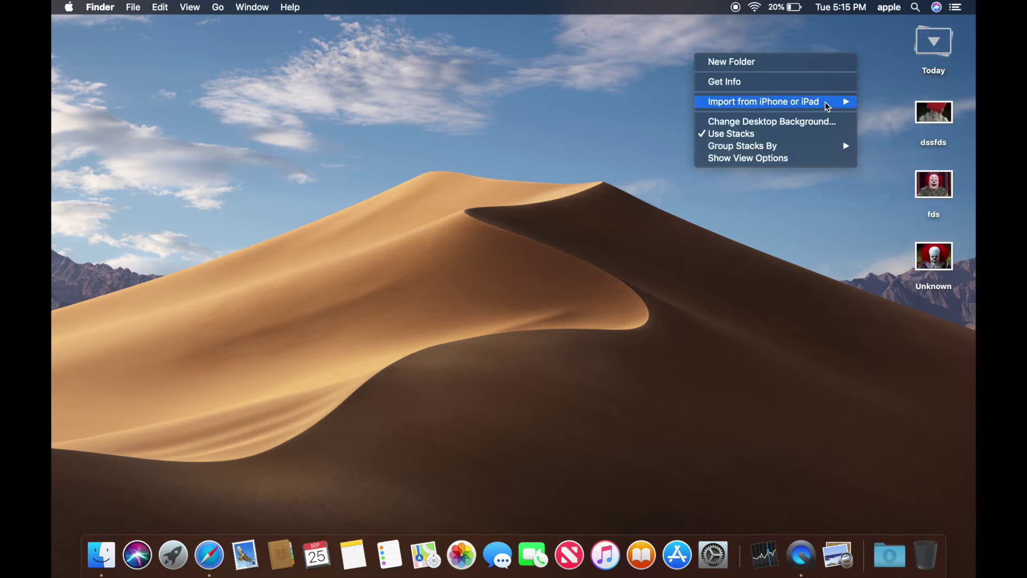
mouse_move(821, 150)
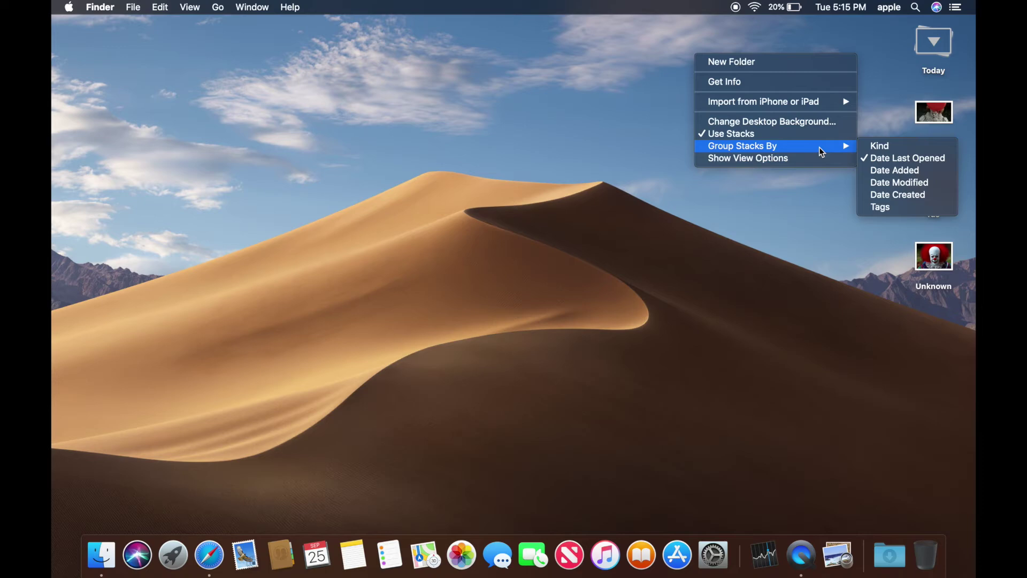
click(792, 134)
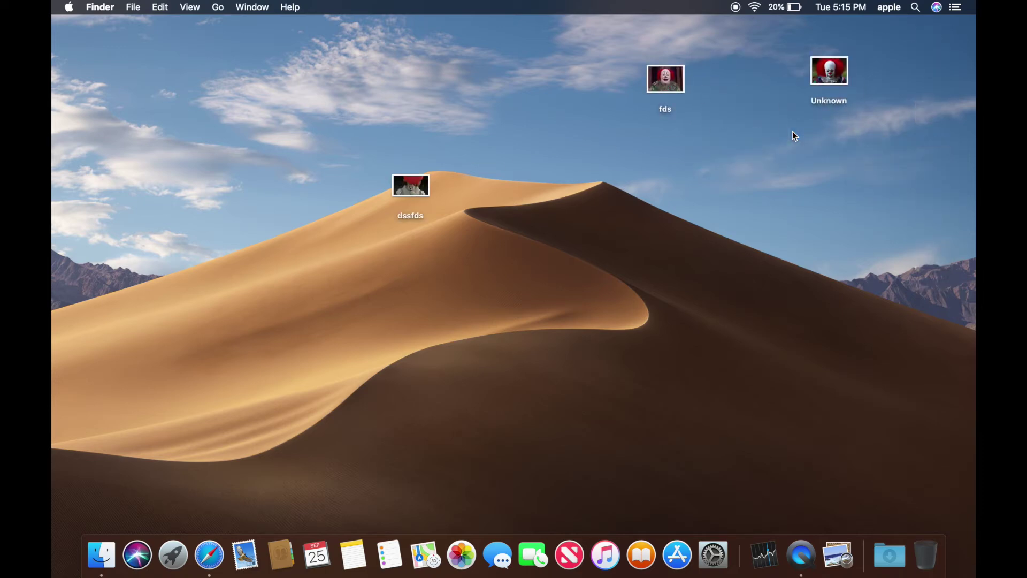
drag(231, 34, 876, 198)
- Move the three clown images to the Trash and open a Finder window in column view
right_click(822, 60)
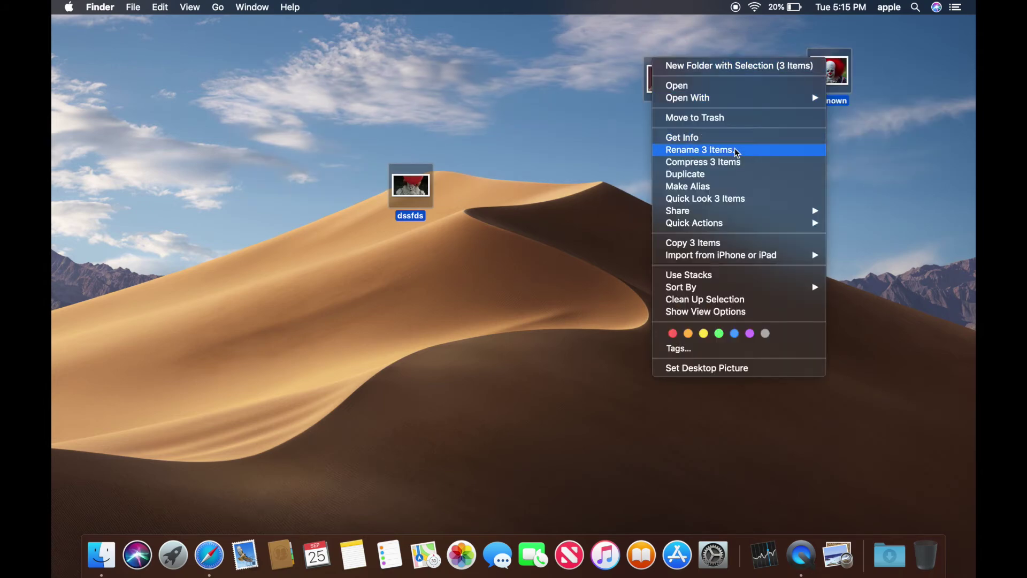
click(735, 121)
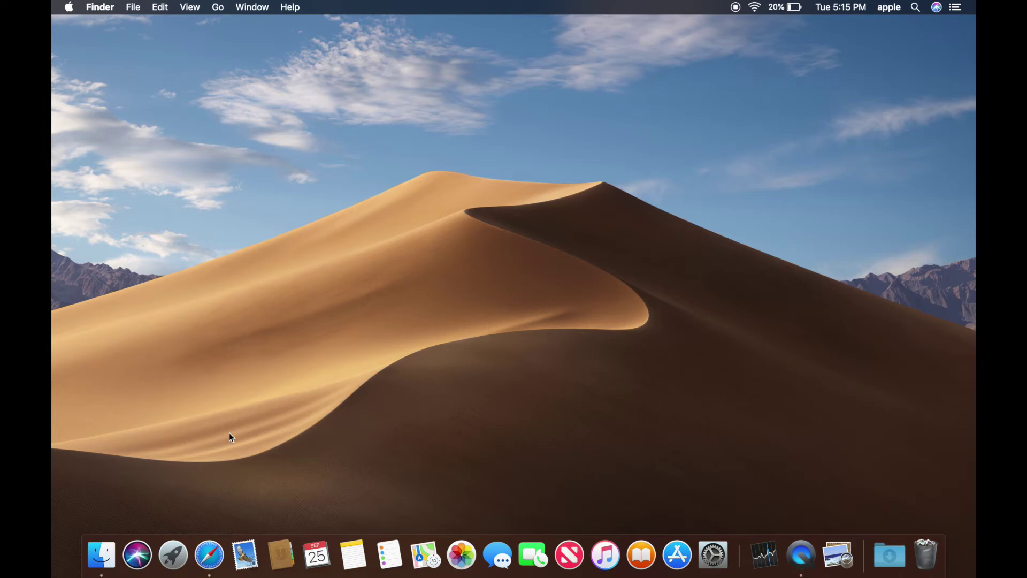
click(101, 555)
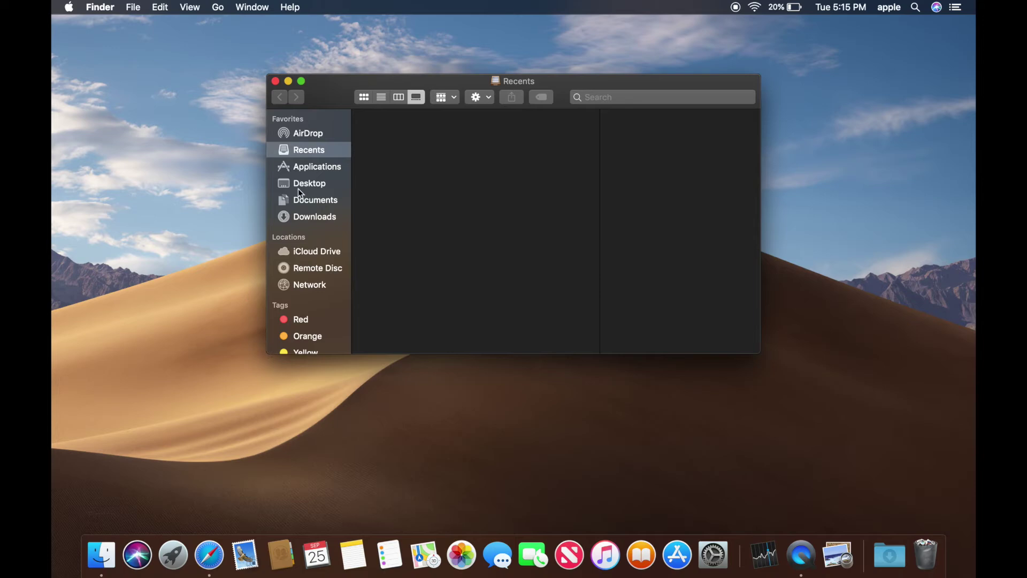
click(399, 99)
- Drag dssfds, fds and Unknown from the Trash back onto the desktop and close Trash
click(924, 556)
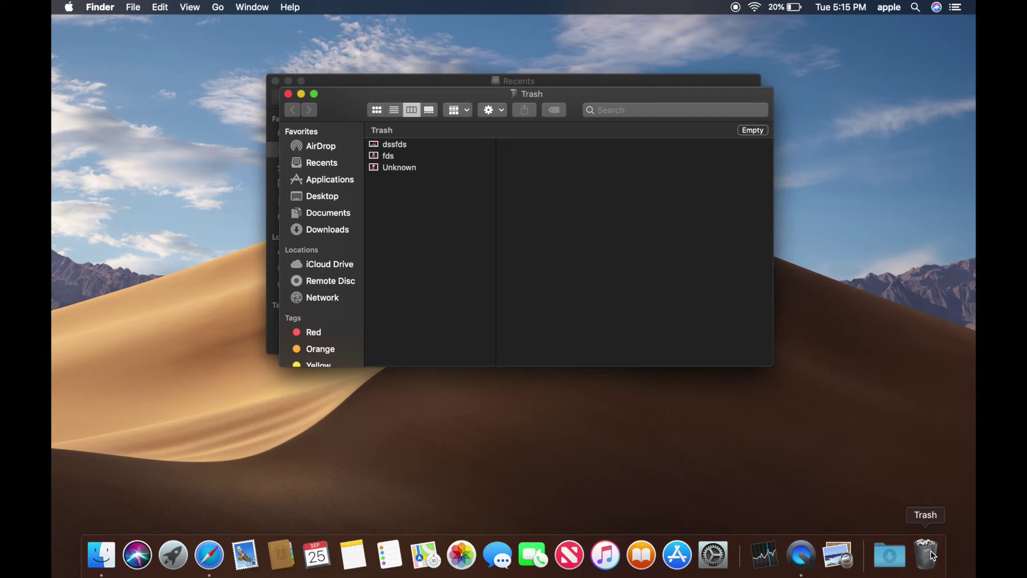
drag(445, 217, 224, 319)
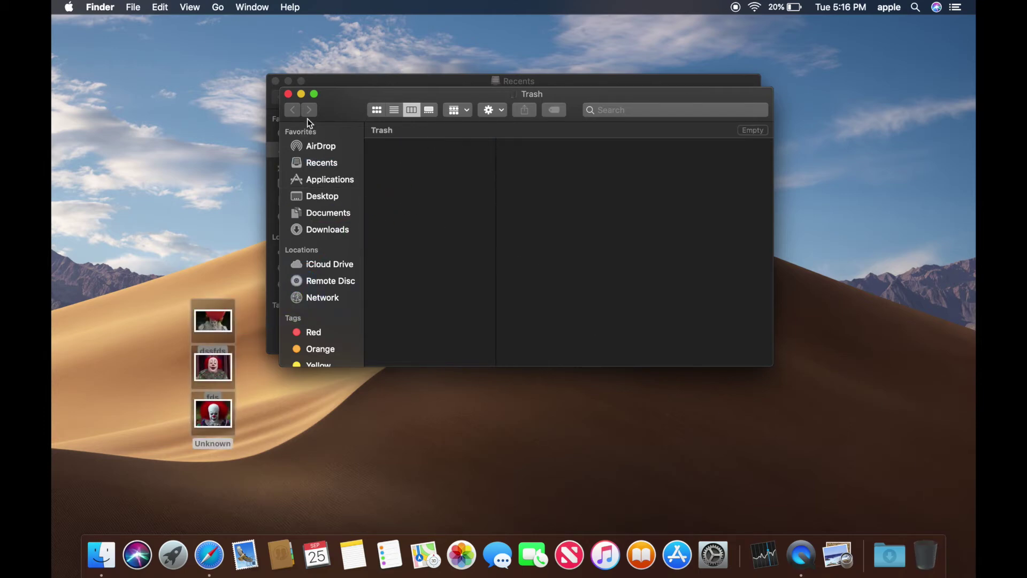
click(288, 95)
- Show the Desktop folder, trying icon and column views before settling on gallery view
click(313, 219)
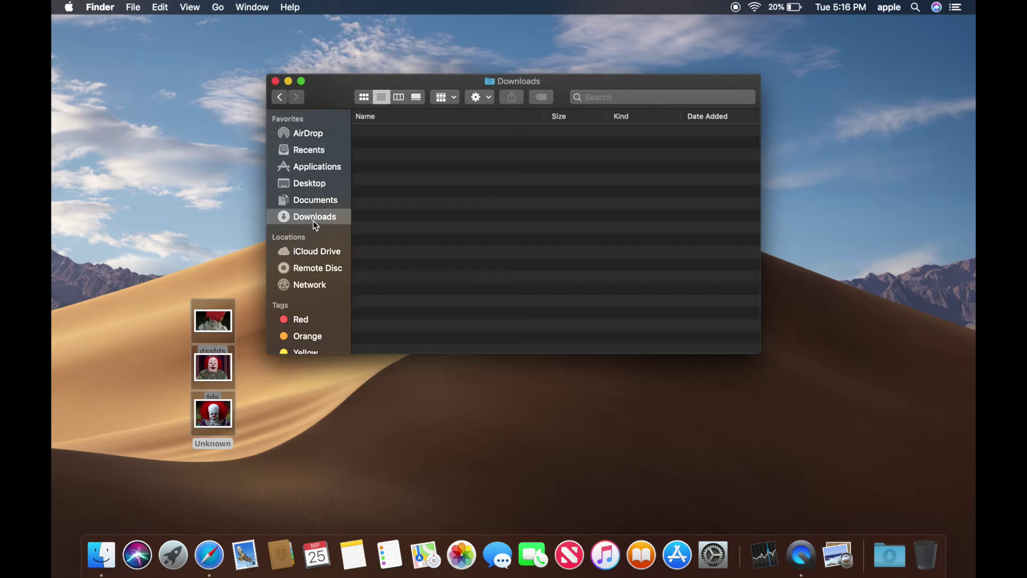
click(313, 183)
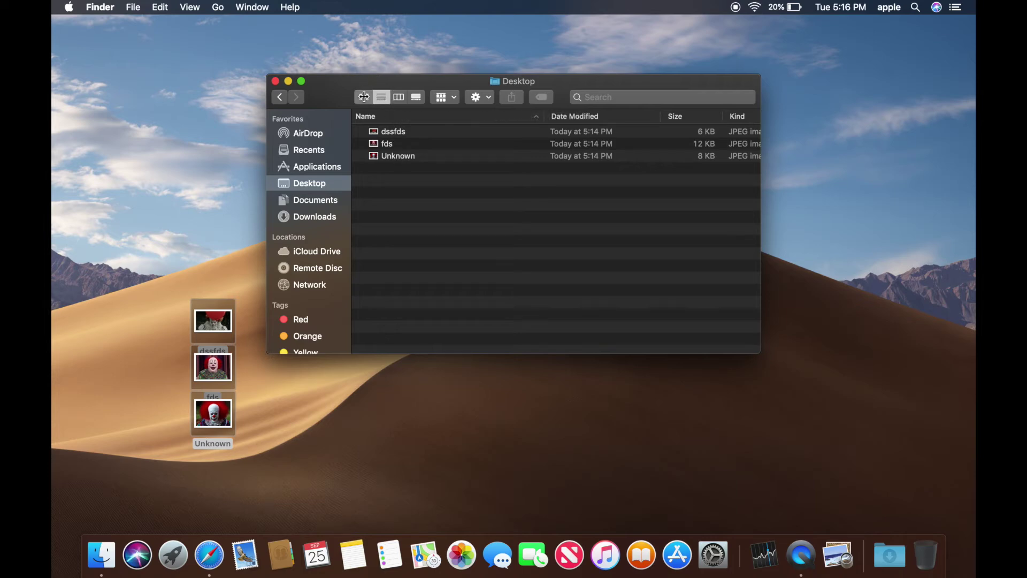
click(365, 98)
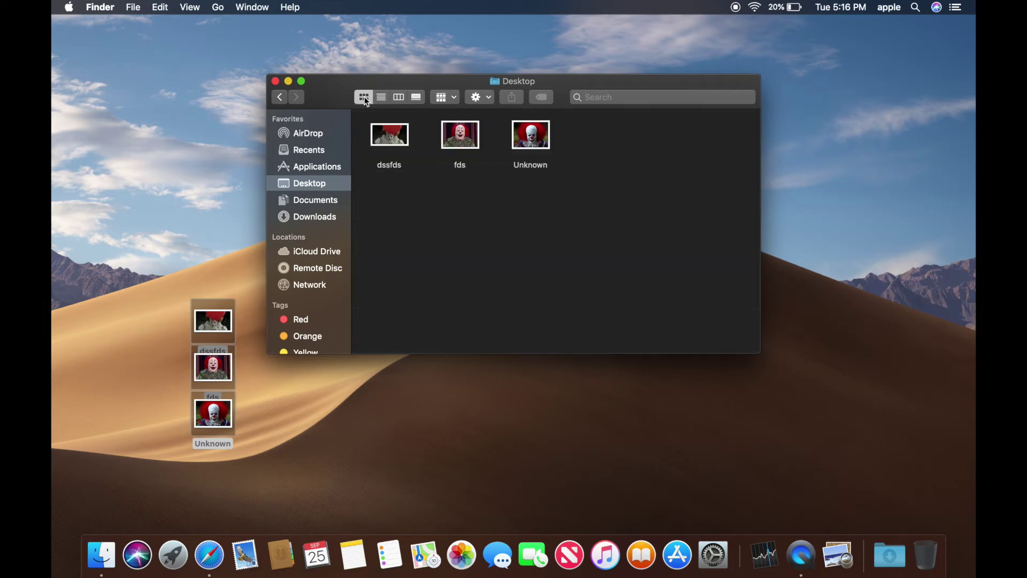
click(399, 98)
click(386, 116)
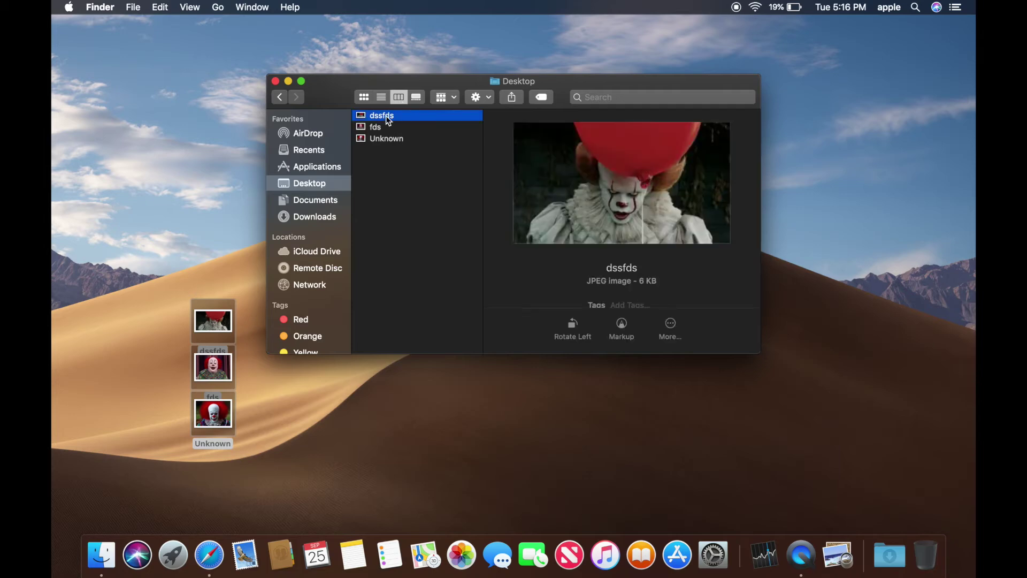
key(Down)
key(Down)
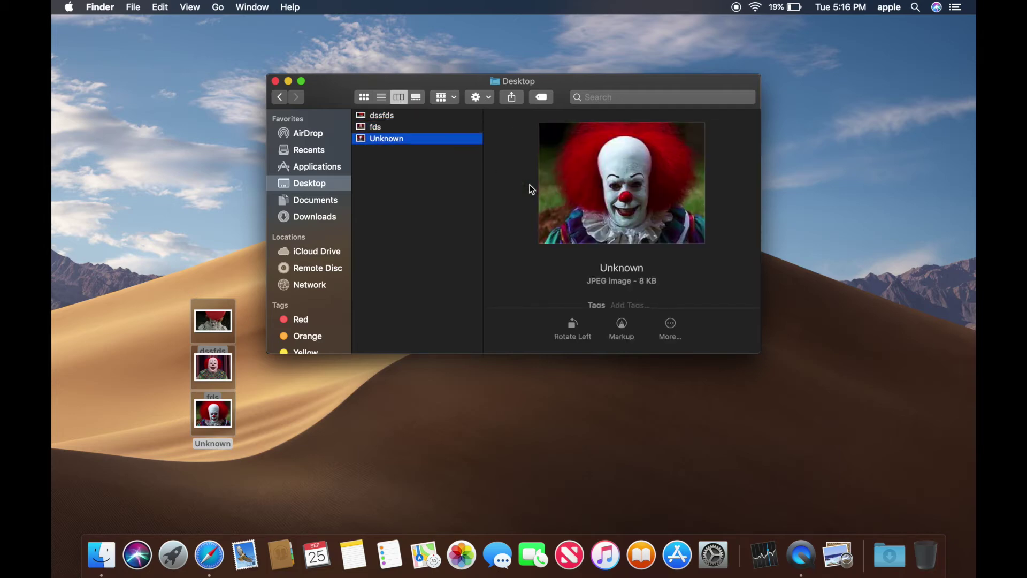
click(419, 98)
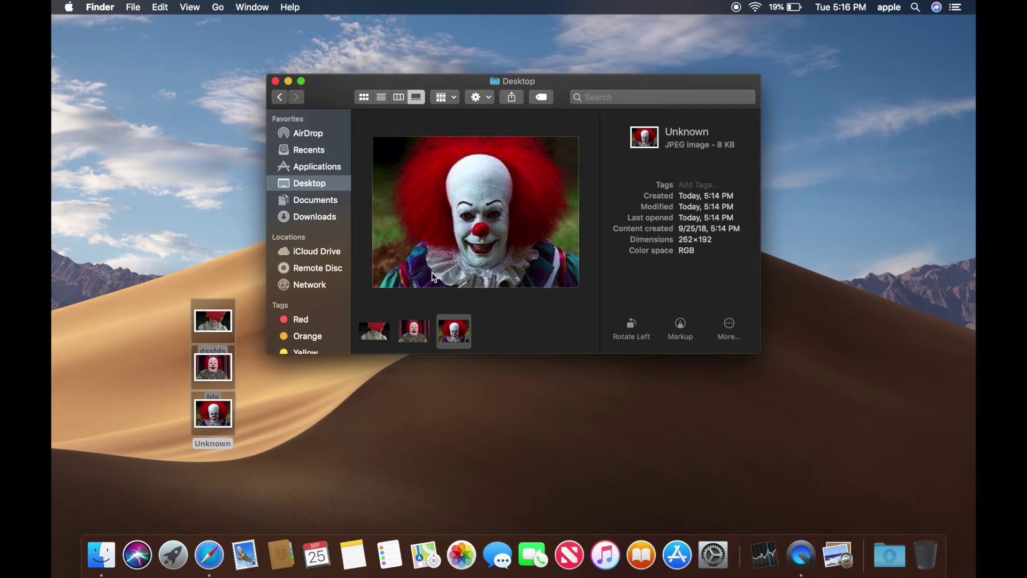
- Rotate dssfds left four times back to upright, view its metadata, and open it in Markup
click(412, 333)
click(384, 336)
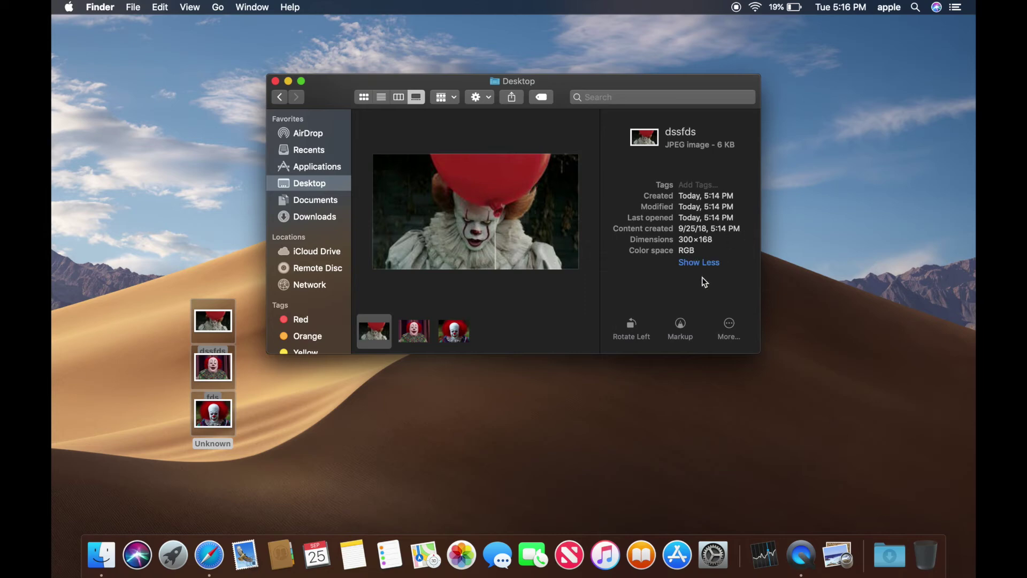
click(701, 262)
click(631, 326)
click(631, 326)
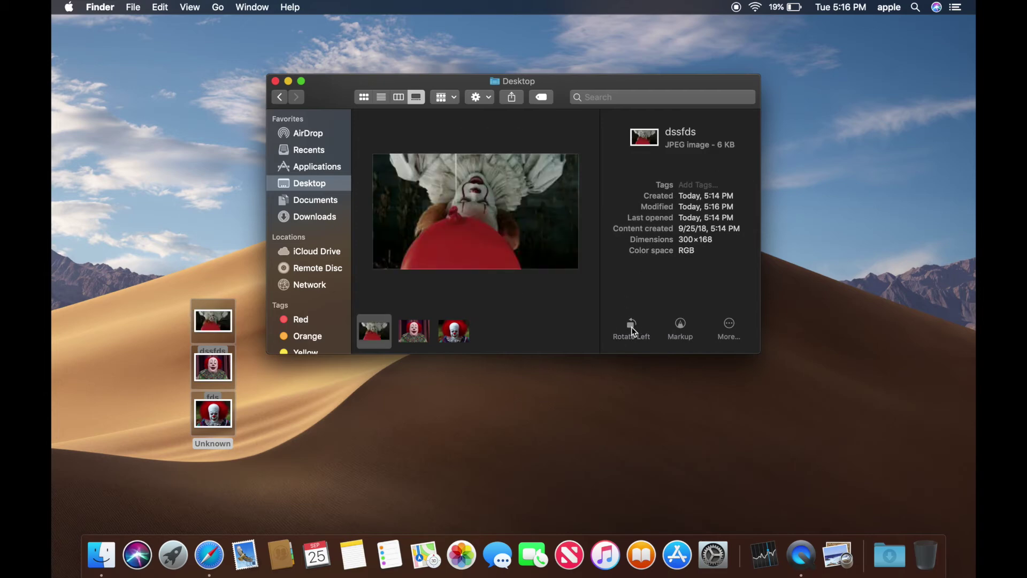
click(632, 326)
click(631, 326)
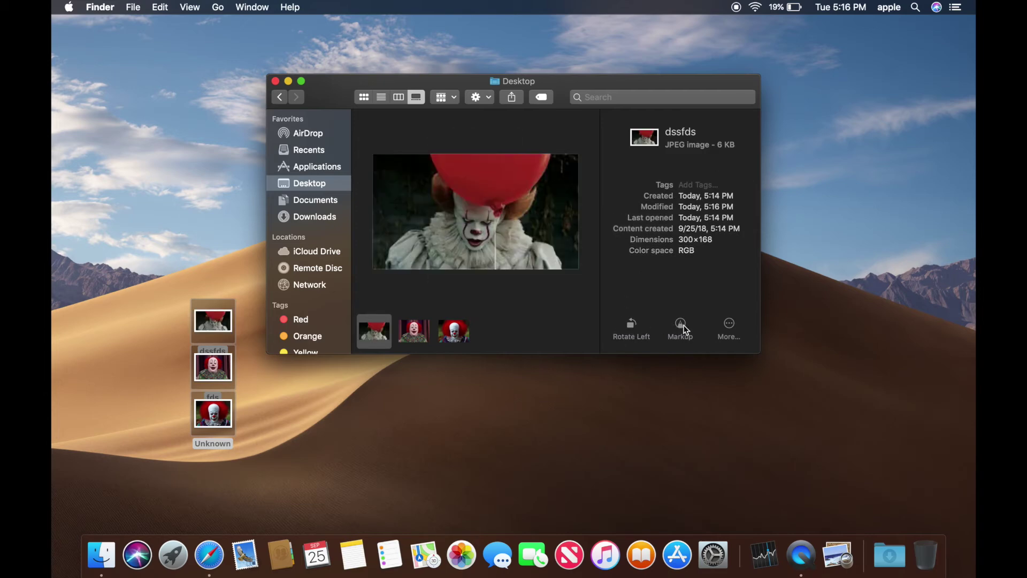
click(680, 327)
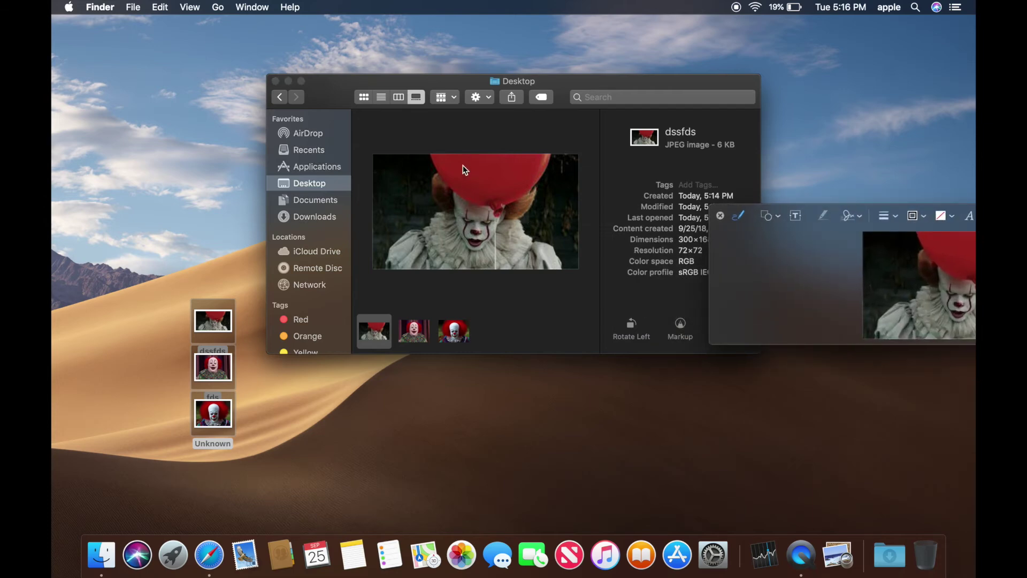
- Center the Markup window and scribble black pen strokes over dssfds's balloon and clown face
drag(833, 249, 556, 261)
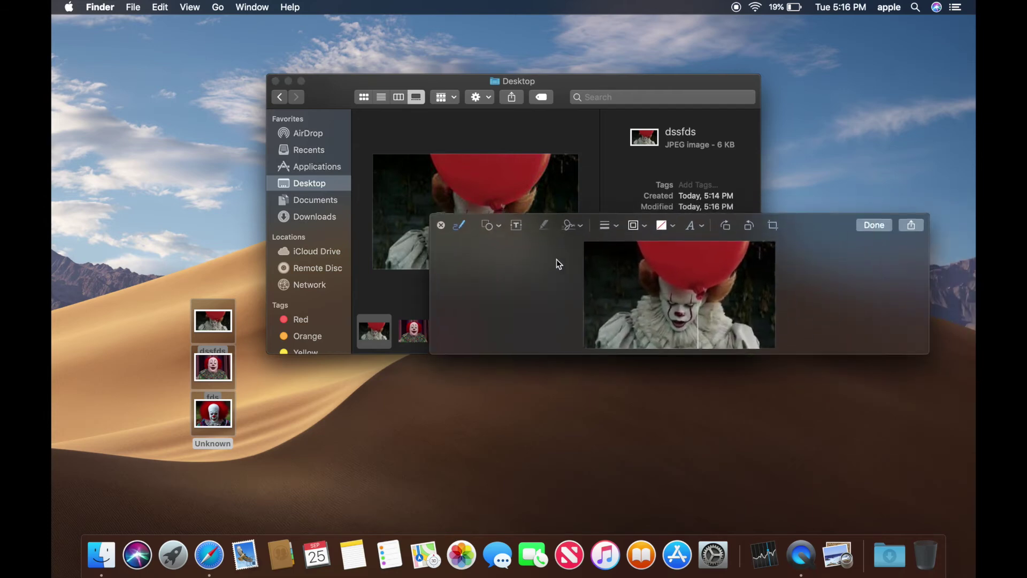
mouse_move(663, 247)
mouse_down()
mouse_move(663, 271)
mouse_move(699, 254)
mouse_move(685, 268)
mouse_move(699, 263)
mouse_up()
click(676, 253)
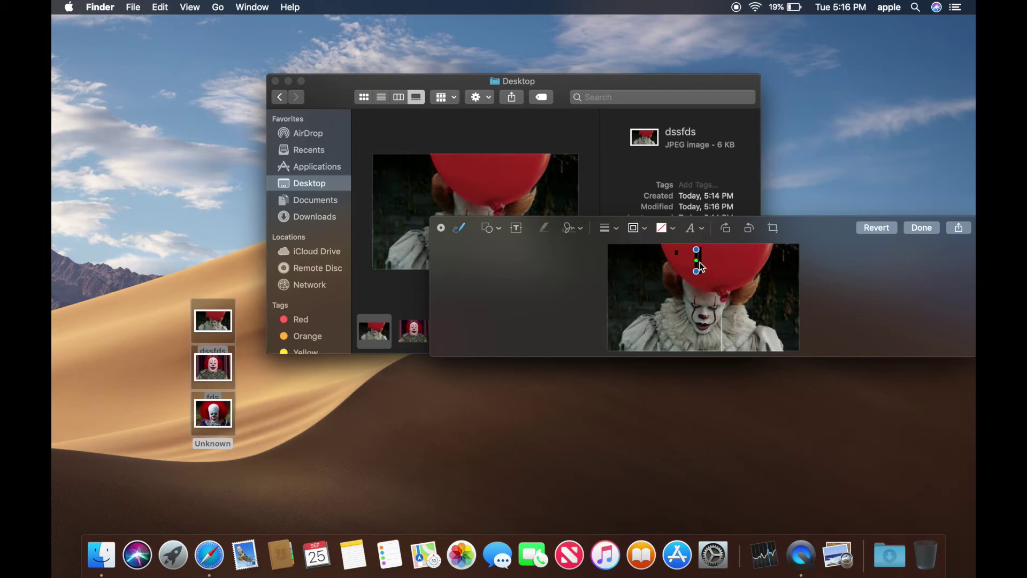
click(833, 259)
mouse_move(733, 306)
mouse_down()
mouse_move(709, 364)
mouse_move(770, 305)
mouse_move(706, 276)
mouse_move(752, 293)
mouse_up()
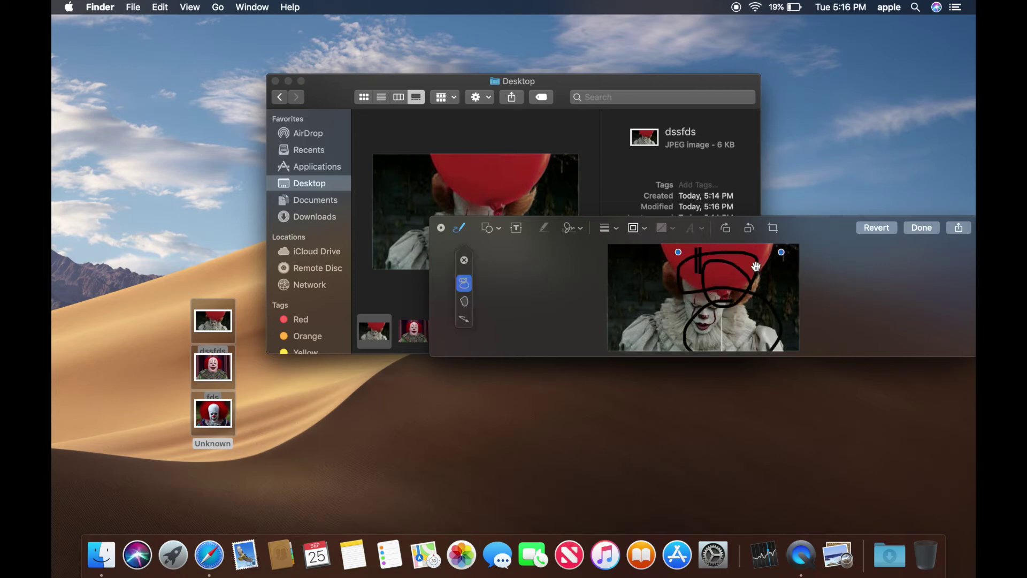
- Save the scribbles into dssfds, review it in the gallery, then close the Finder window
click(921, 228)
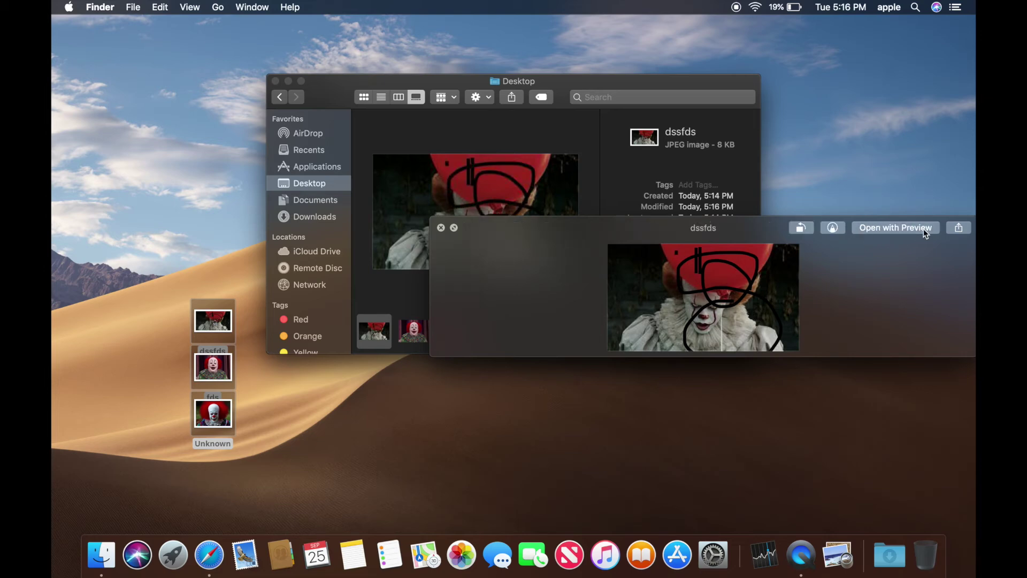
click(440, 228)
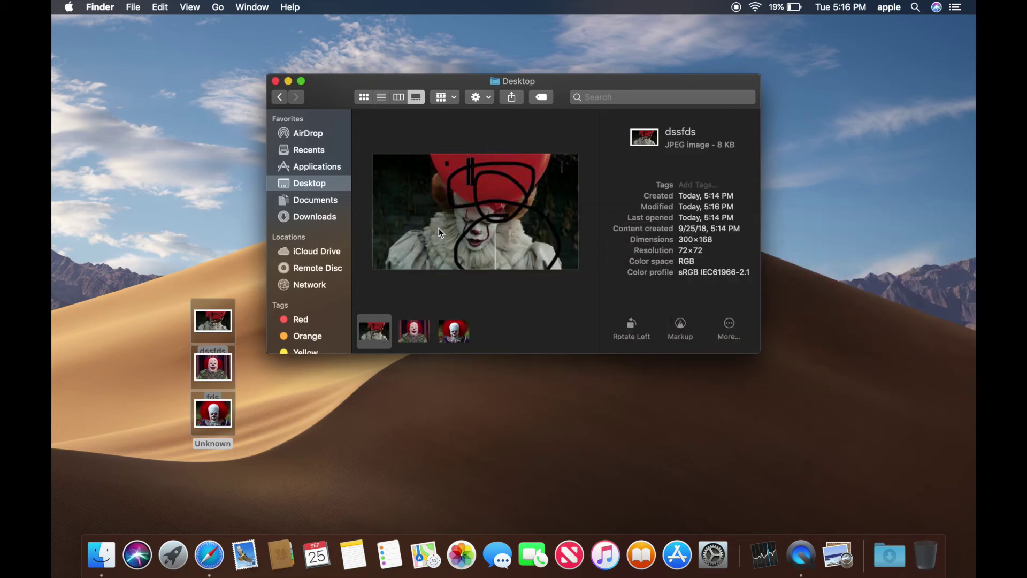
click(414, 333)
click(378, 336)
click(729, 324)
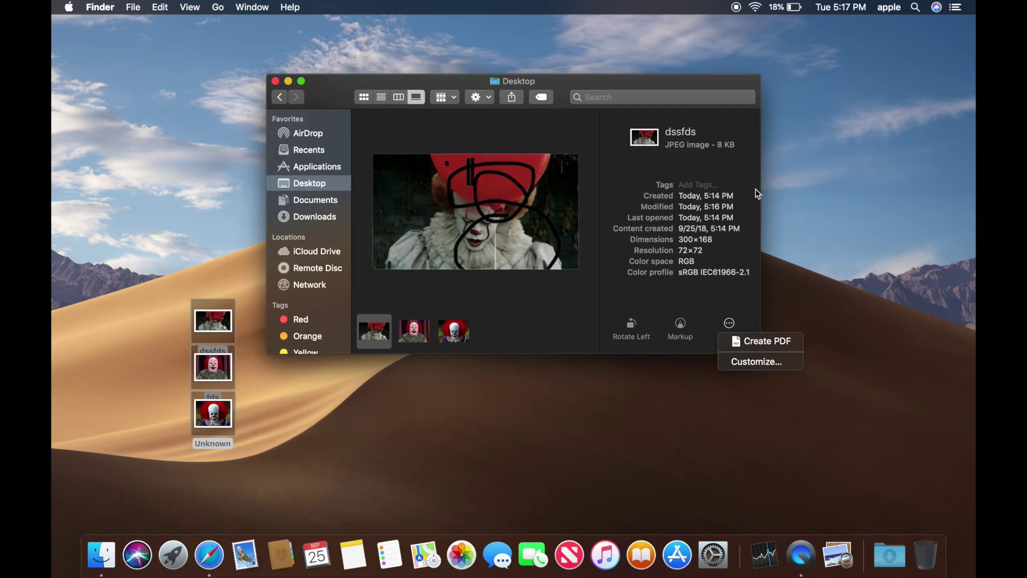
click(275, 83)
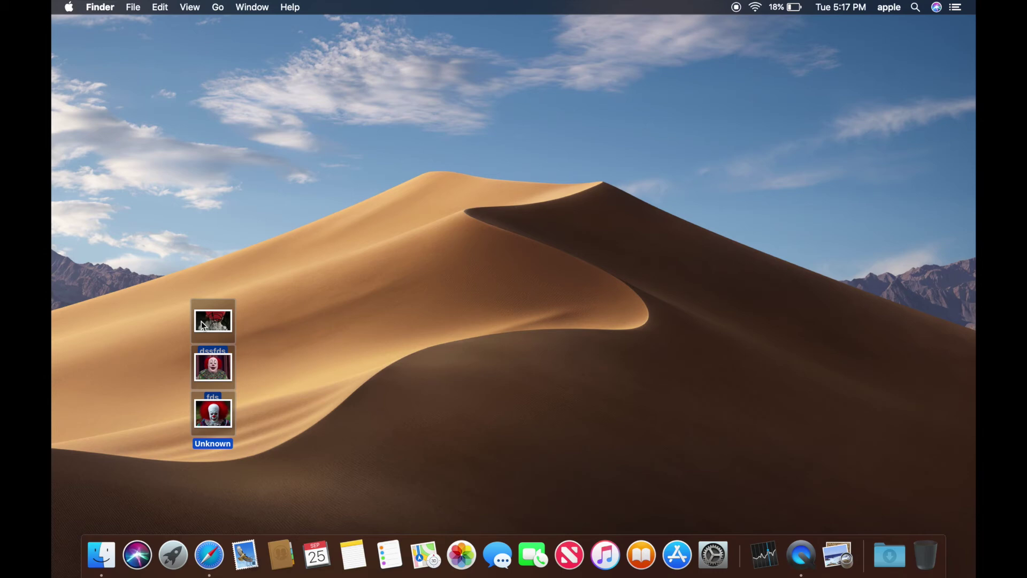
- Move the three selected desktop images (dssfds, fds, Unknown) to the Trash
right_click(217, 328)
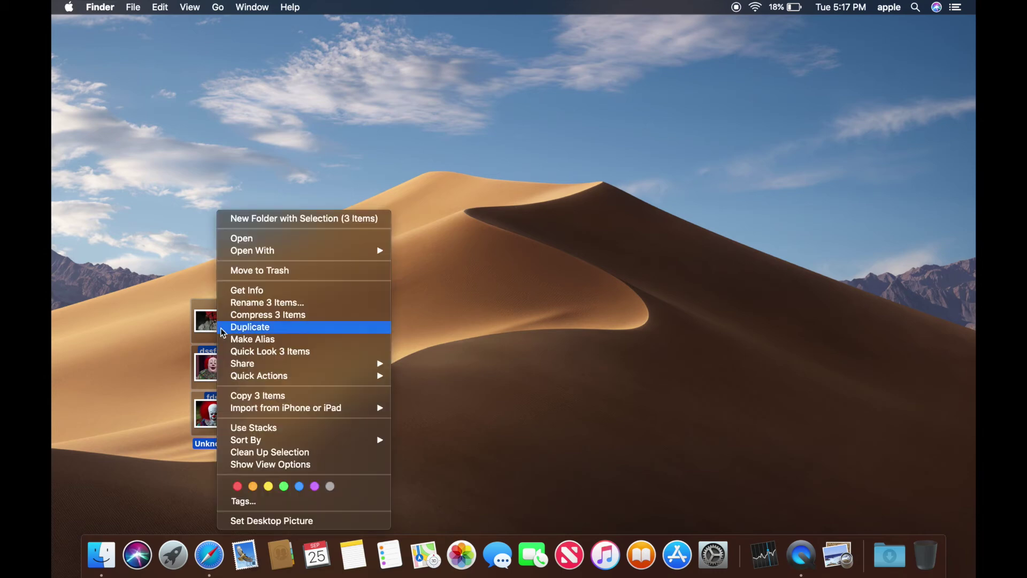
click(250, 270)
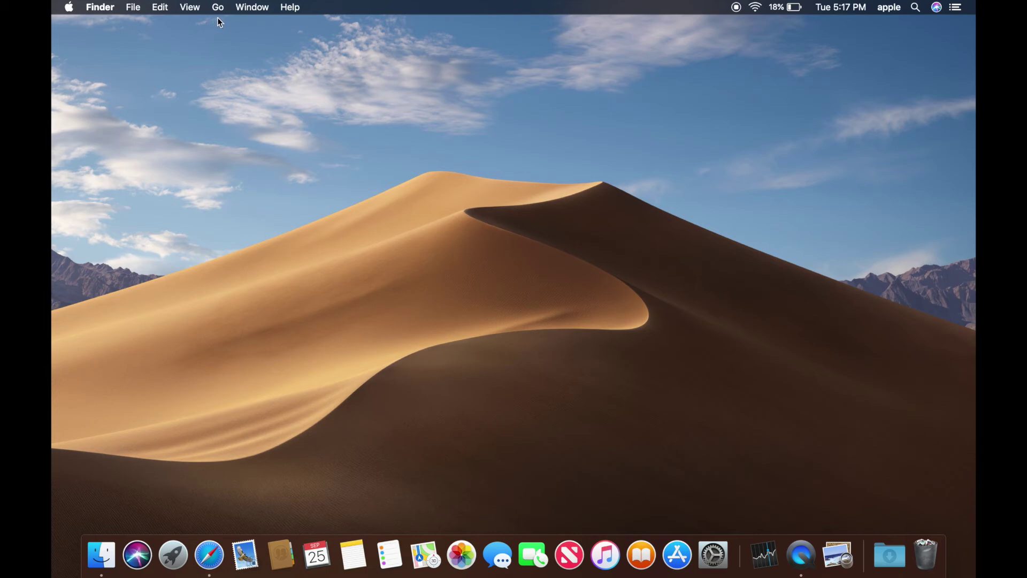
- Launch the Stocks app from Launchpad, closing the Other folder first
click(173, 555)
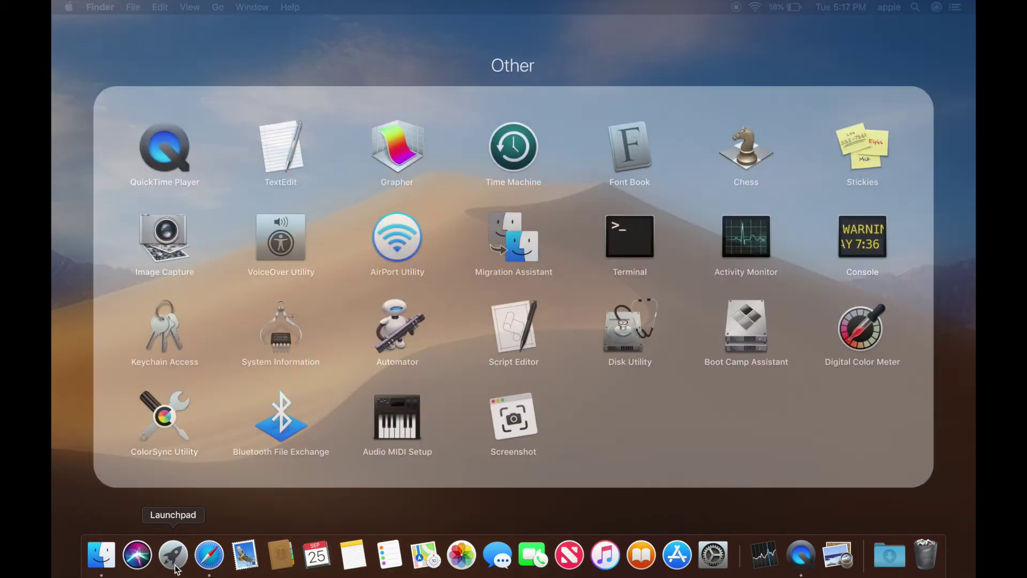
click(377, 501)
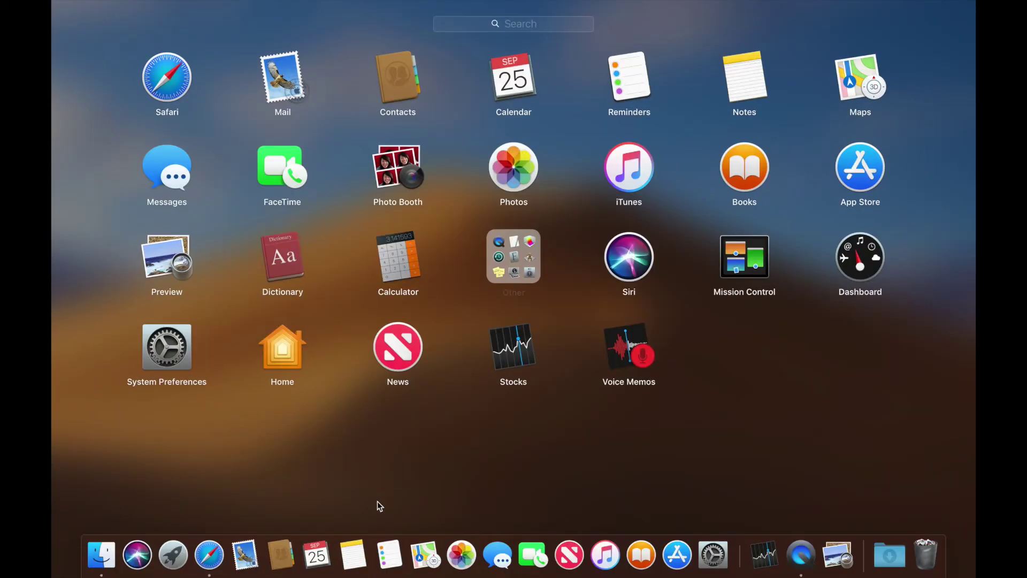
click(515, 354)
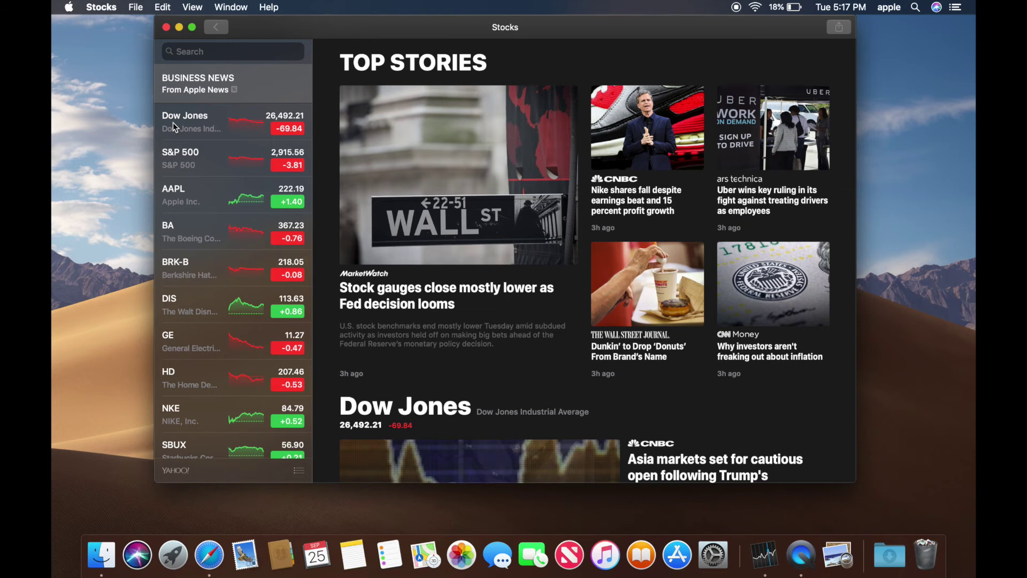
- View the AAPL chart and scroll through its news, then close the Stocks window
click(189, 190)
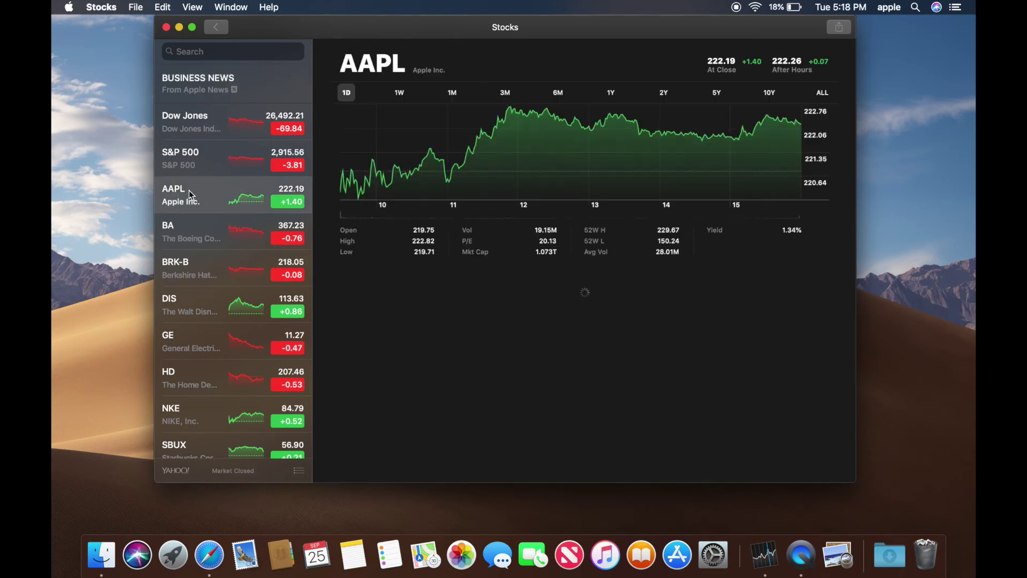
scroll(535, 289, down, 8)
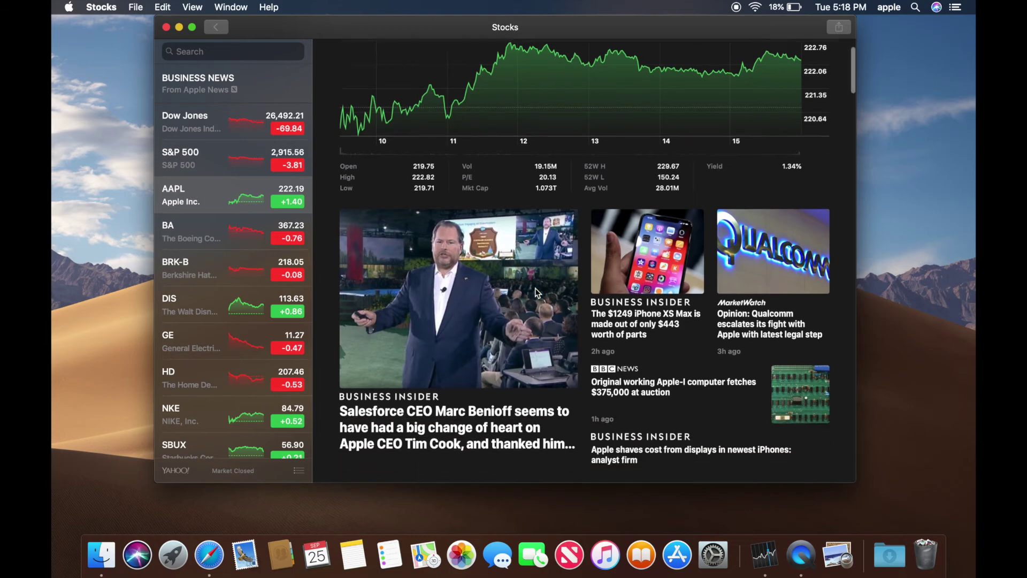
scroll(535, 288, down, 10)
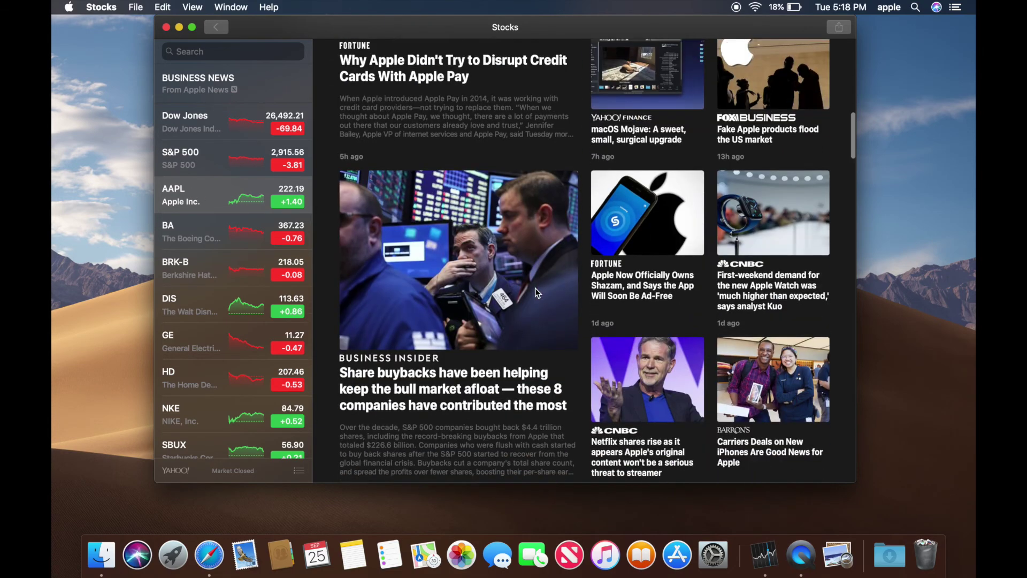
scroll(535, 288, down, 10)
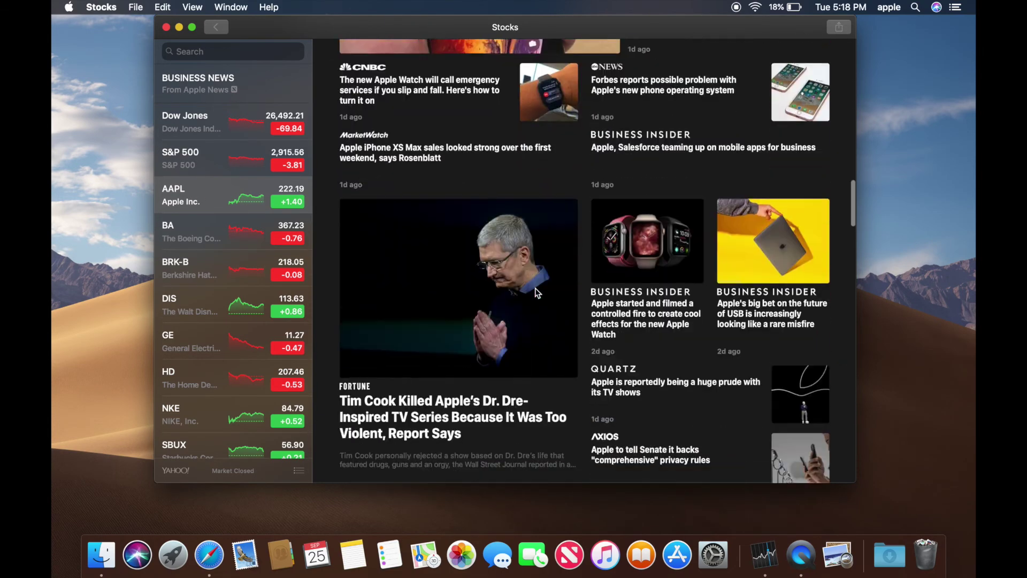
scroll(535, 288, down, 5)
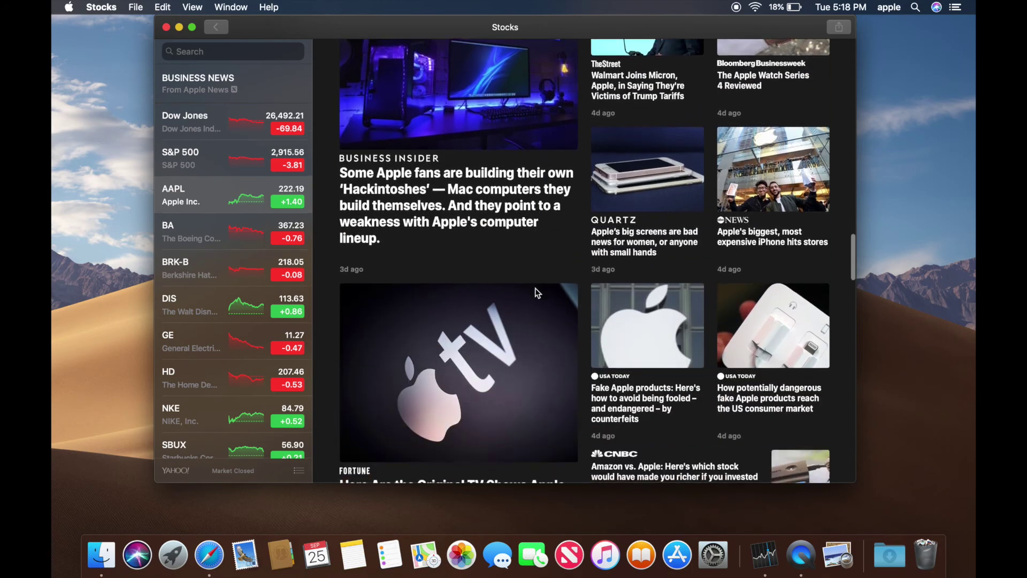
scroll(535, 288, up, 12)
scroll(536, 289, up, 15)
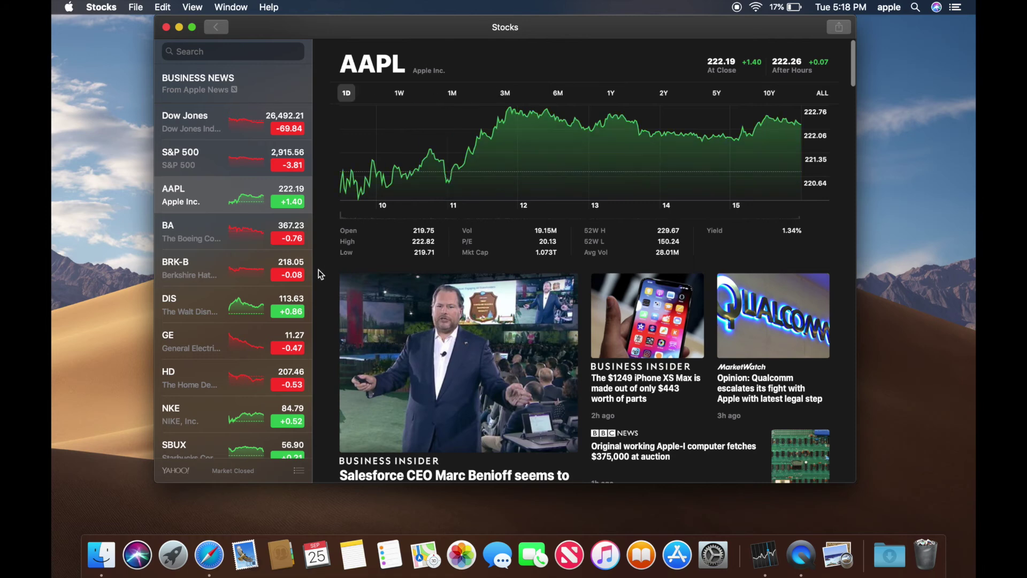
click(166, 27)
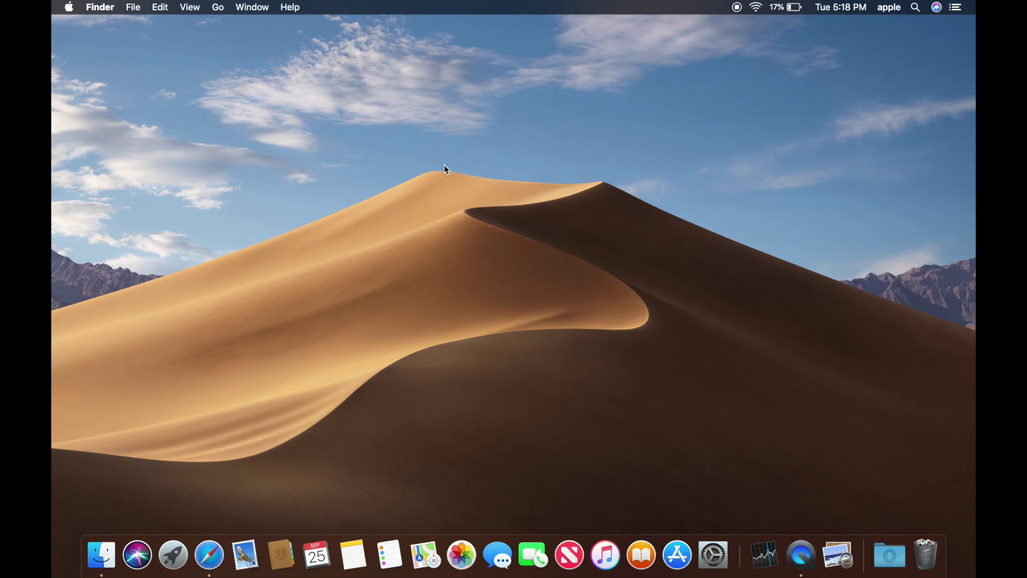
- Open Utilities from the Go menu, show it as a list, and launch Screenshot
click(217, 7)
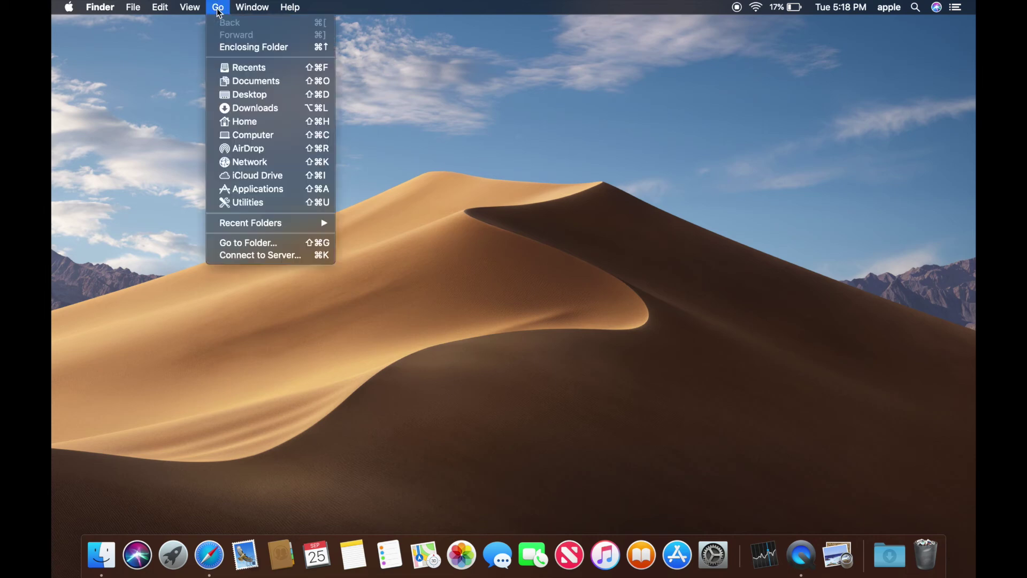
click(264, 203)
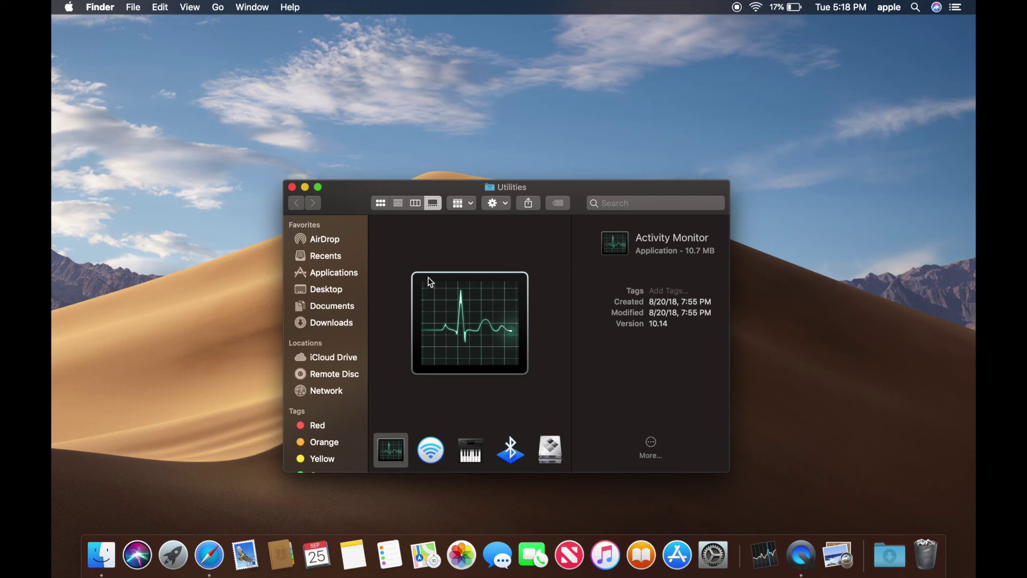
click(397, 204)
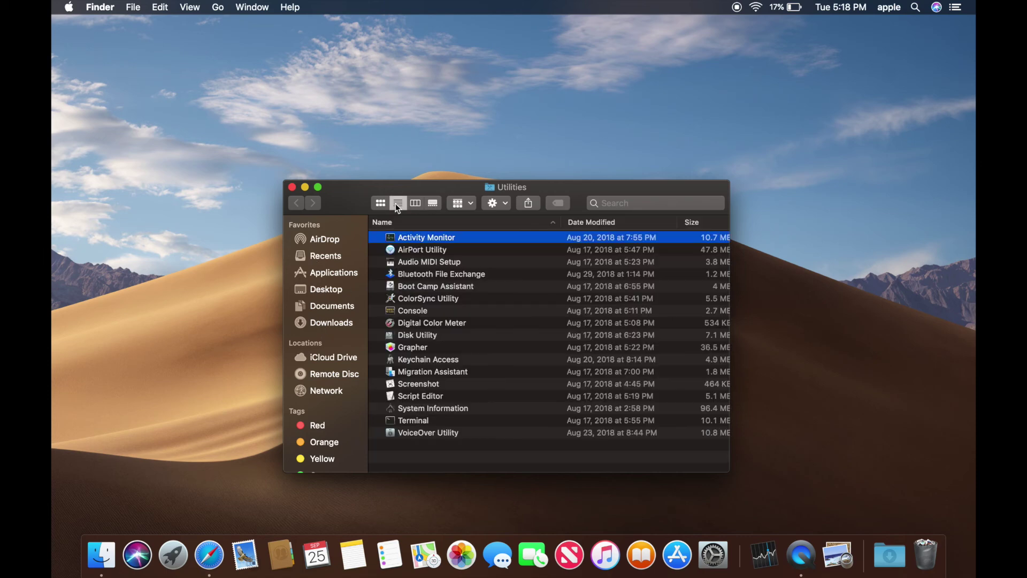
click(421, 384)
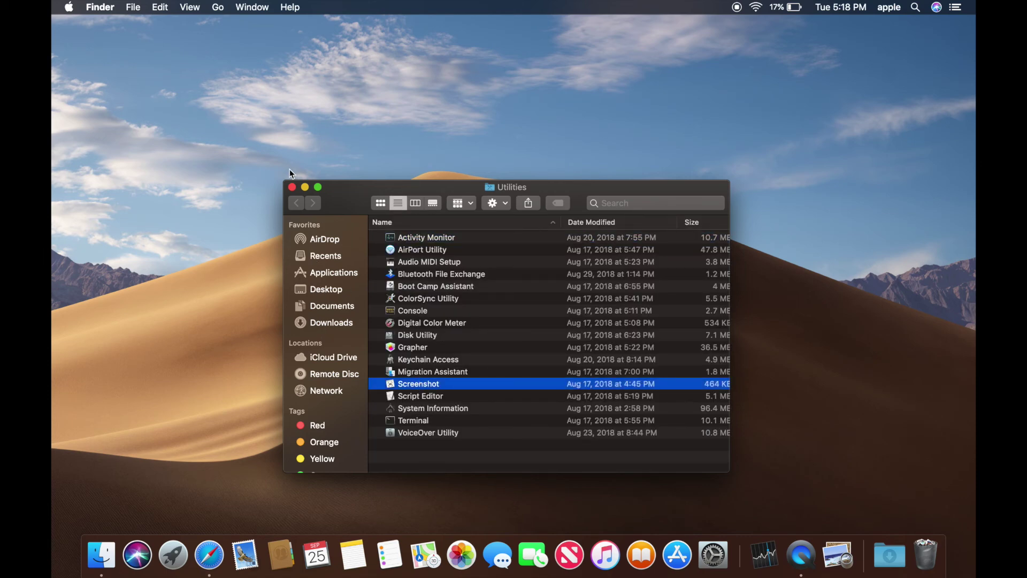
double_click(420, 384)
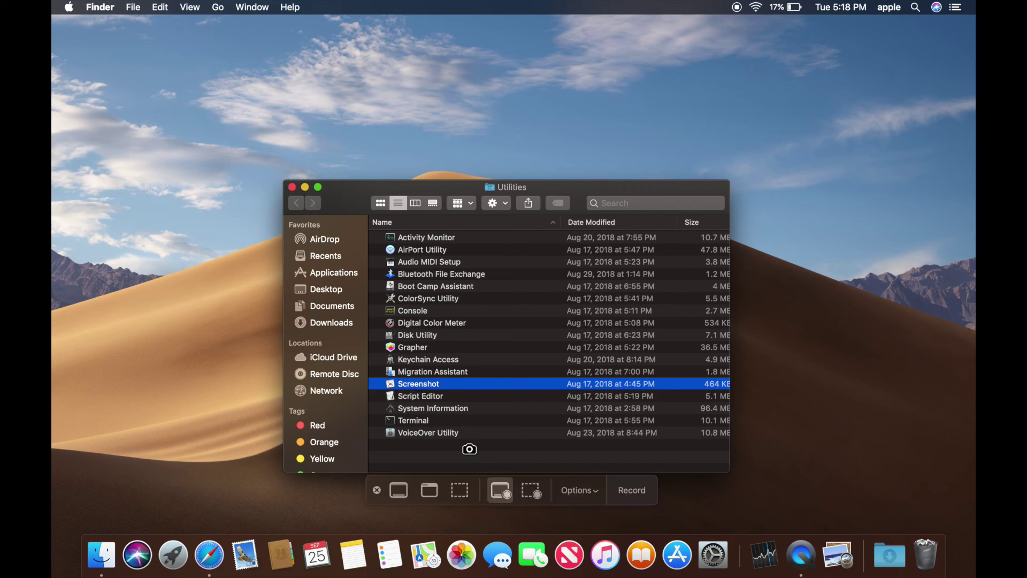
- Take a full-screen screenshot, then record the entire screen and open the recording's preview
click(403, 490)
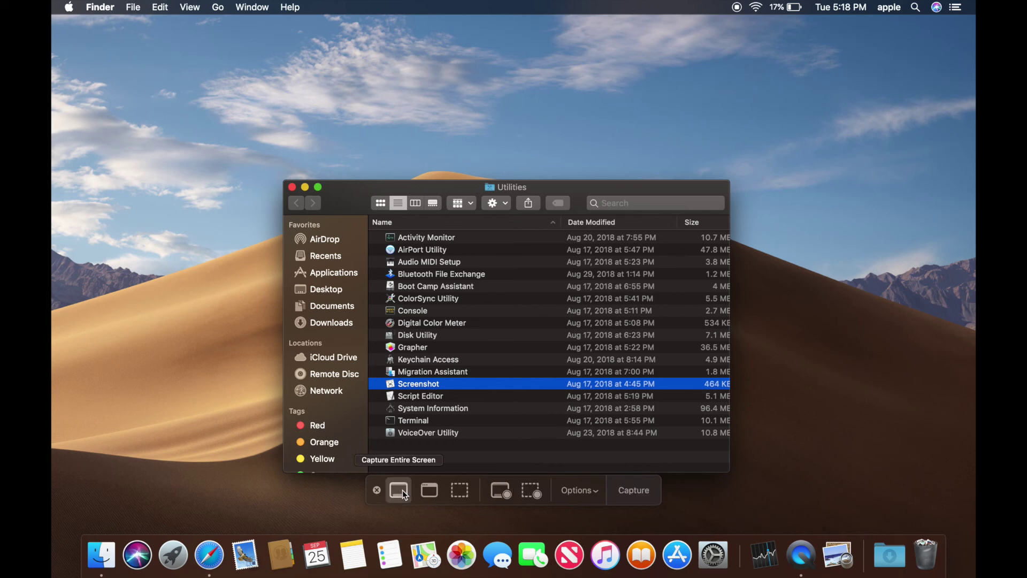
click(527, 117)
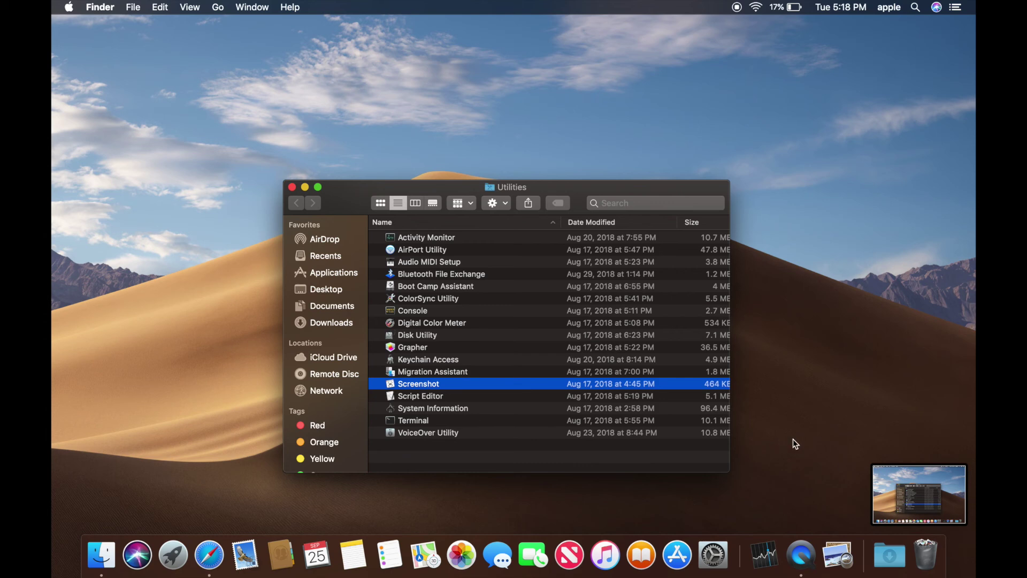
double_click(454, 384)
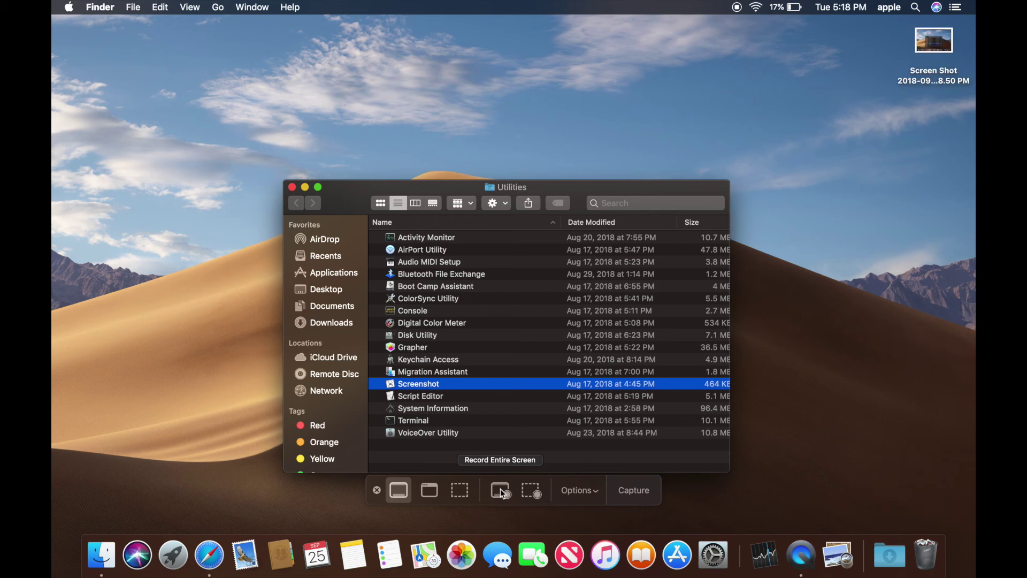
click(501, 490)
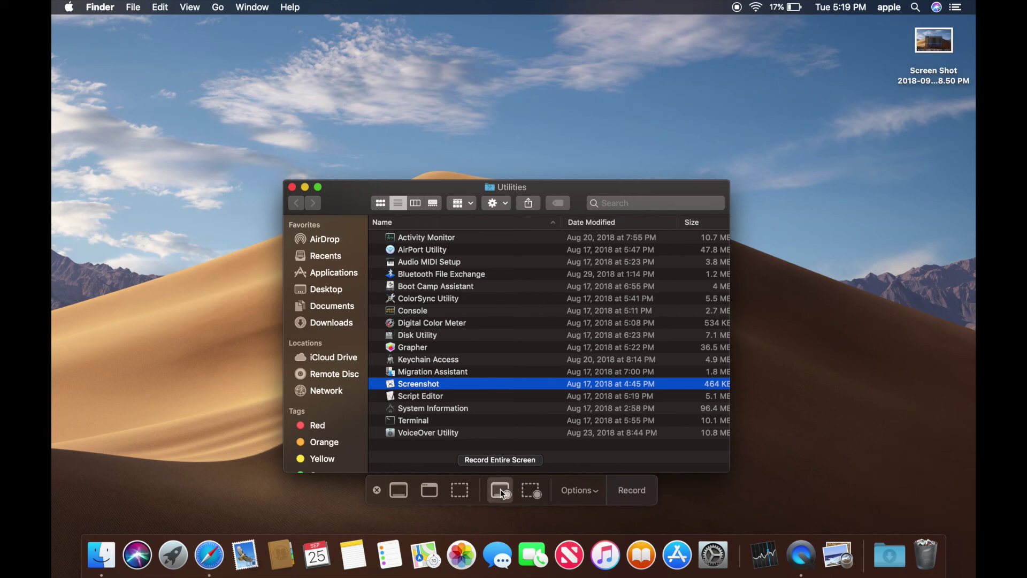
click(490, 128)
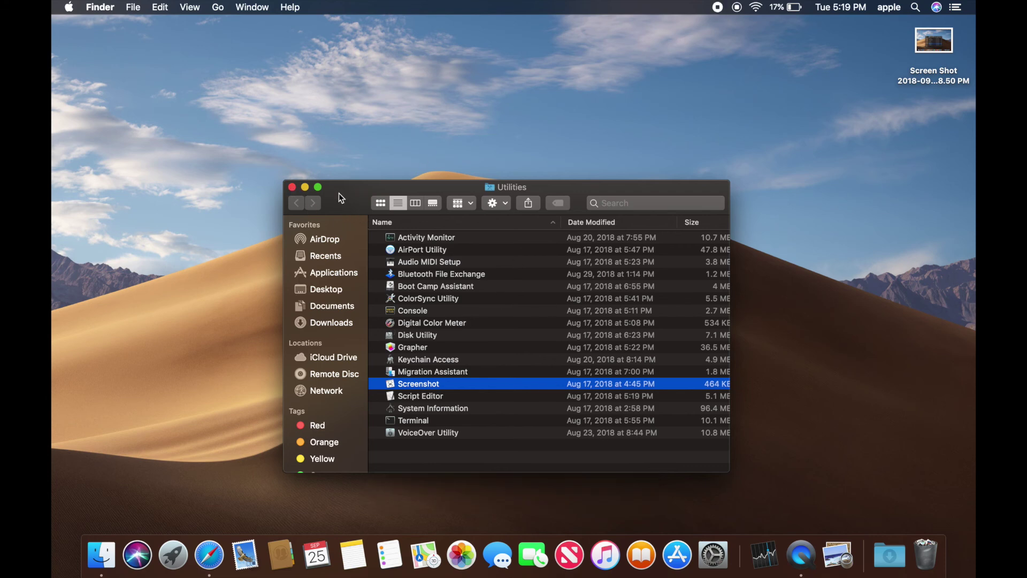
drag(339, 194, 317, 172)
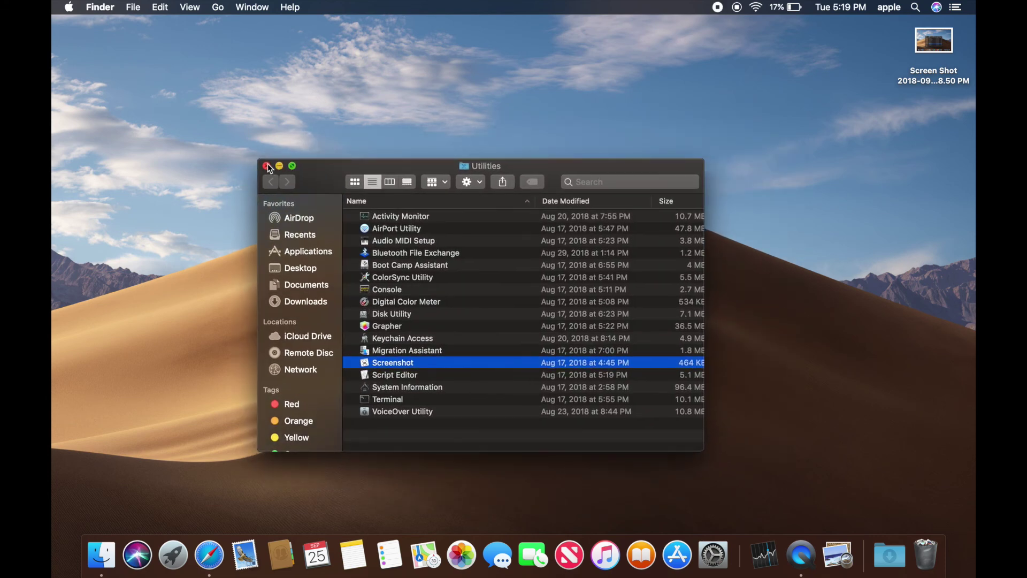
click(266, 166)
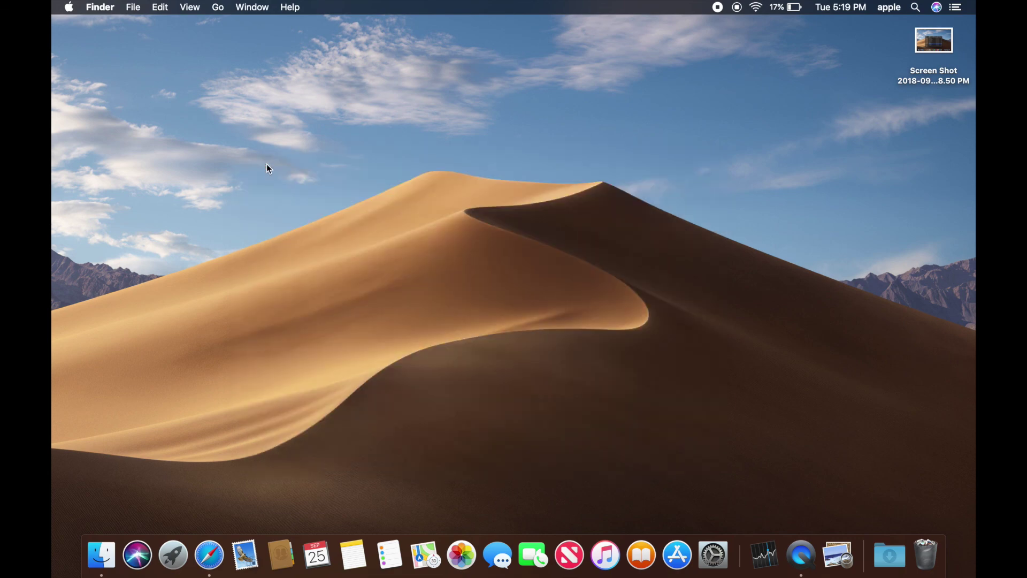
click(719, 8)
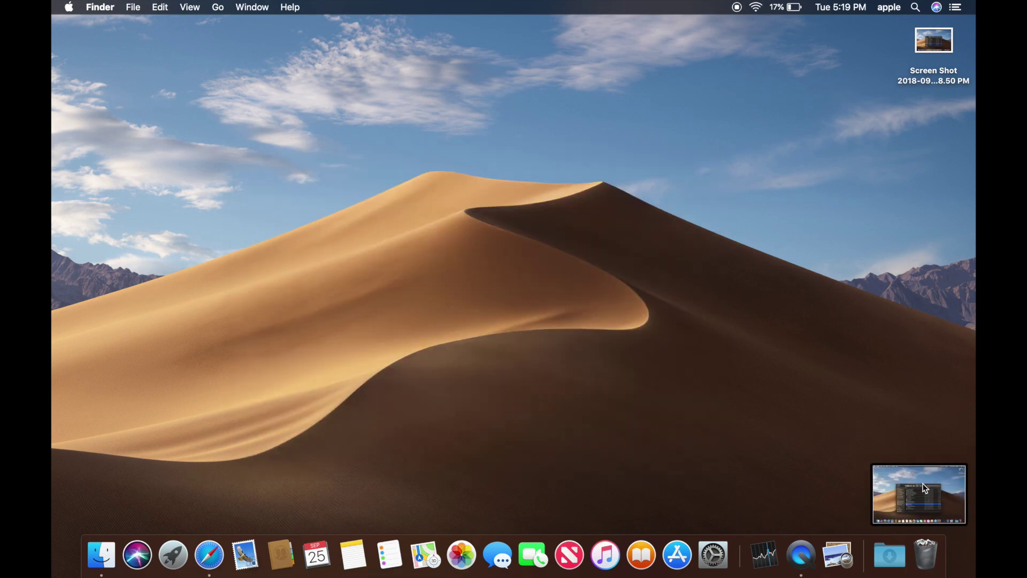
click(924, 488)
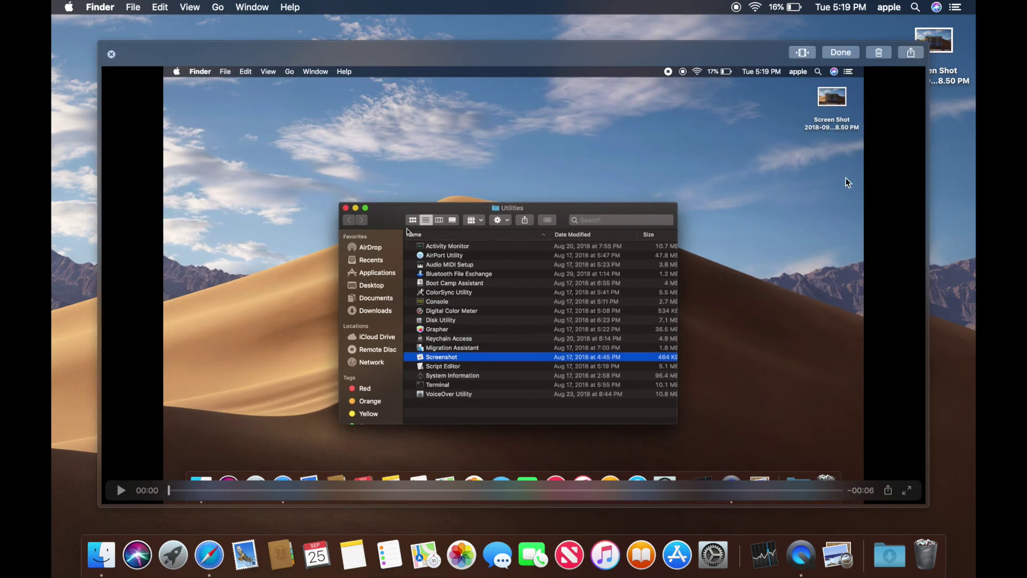
- Trim the end off the screen recording and save it to the desktop
click(809, 57)
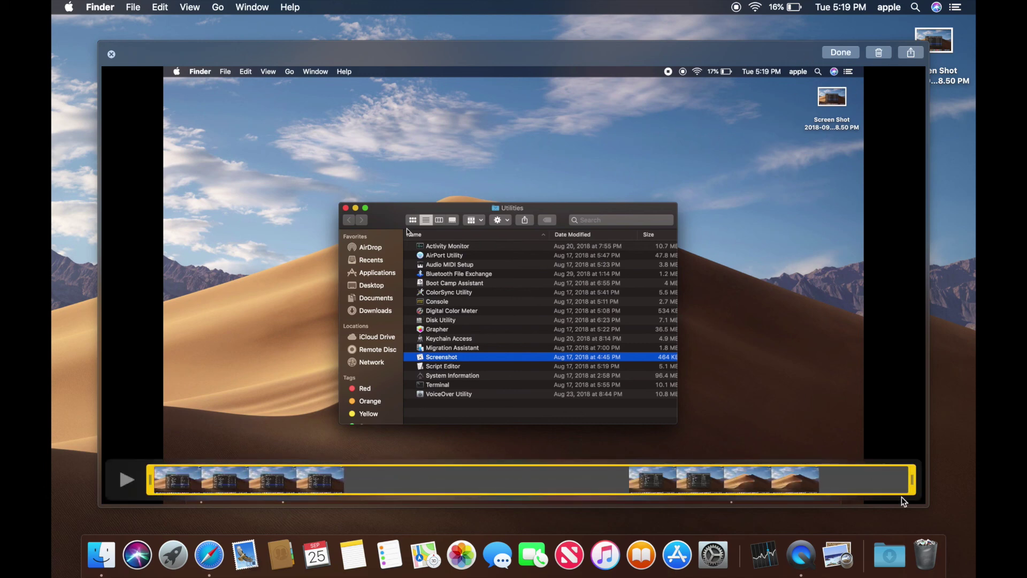
mouse_move(912, 481)
mouse_down()
mouse_move(588, 489)
mouse_move(927, 474)
mouse_up()
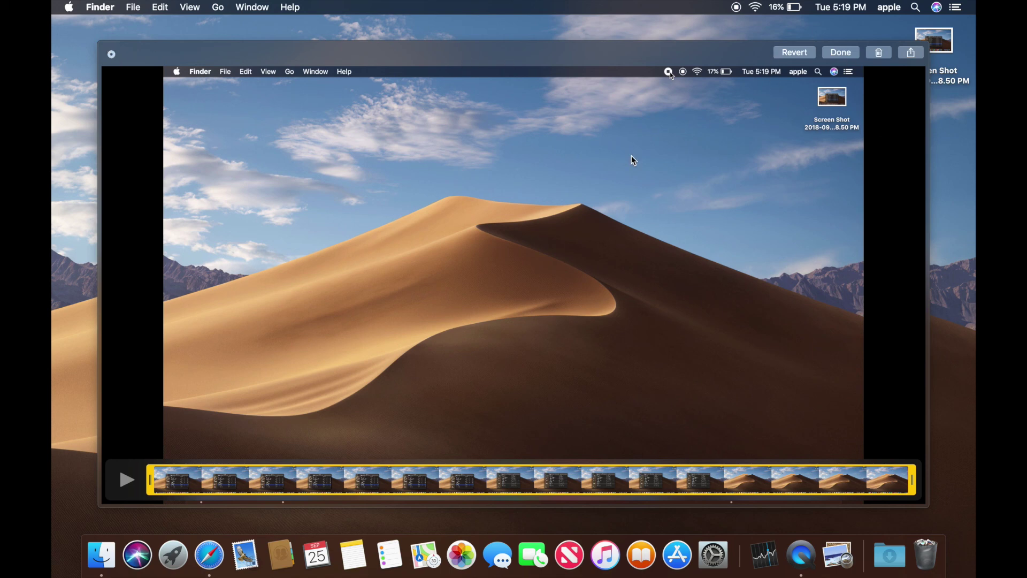
click(841, 54)
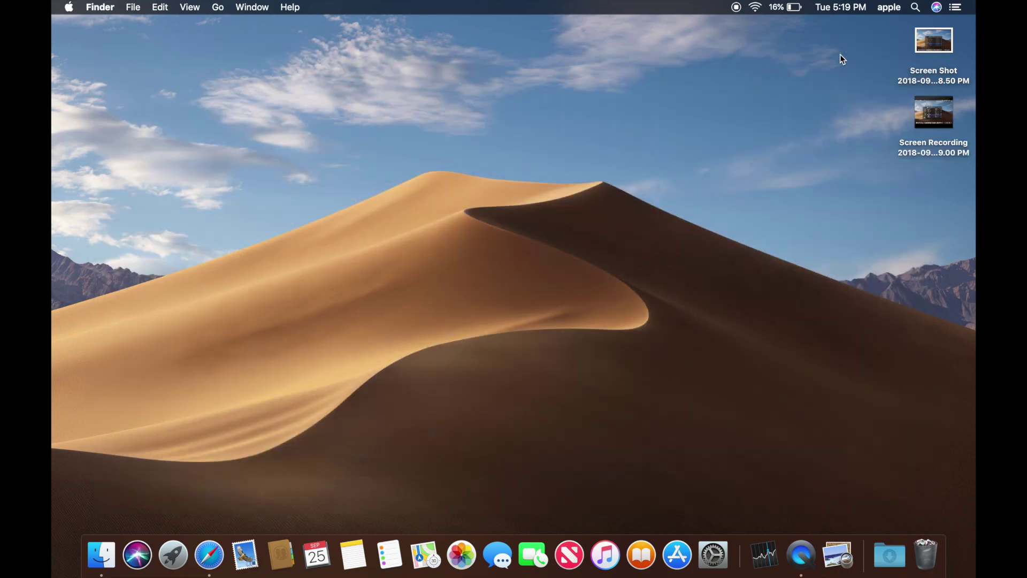
- Turn on Use Stacks for the desktop files
drag(897, 27, 968, 144)
right_click(790, 141)
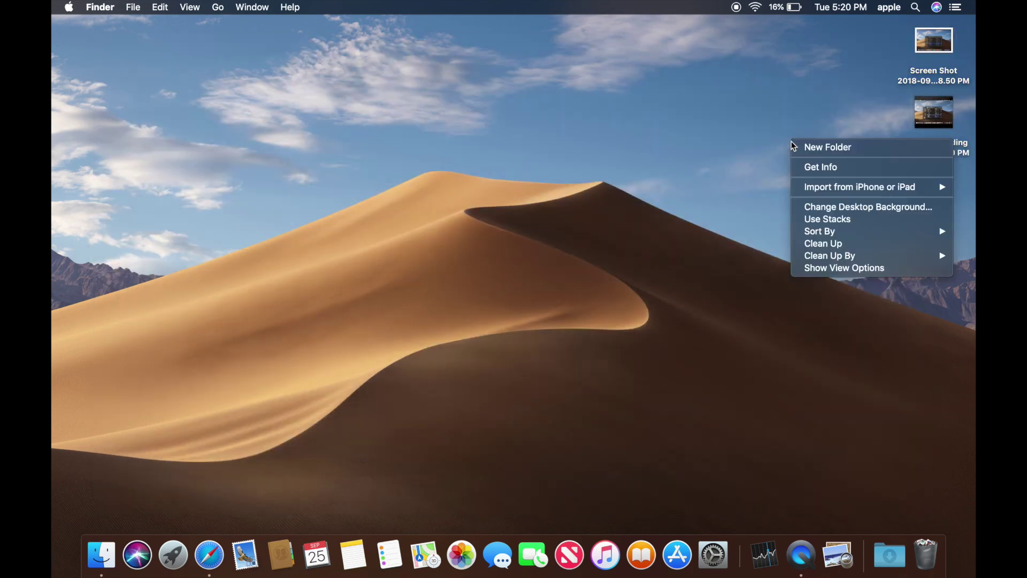
click(821, 219)
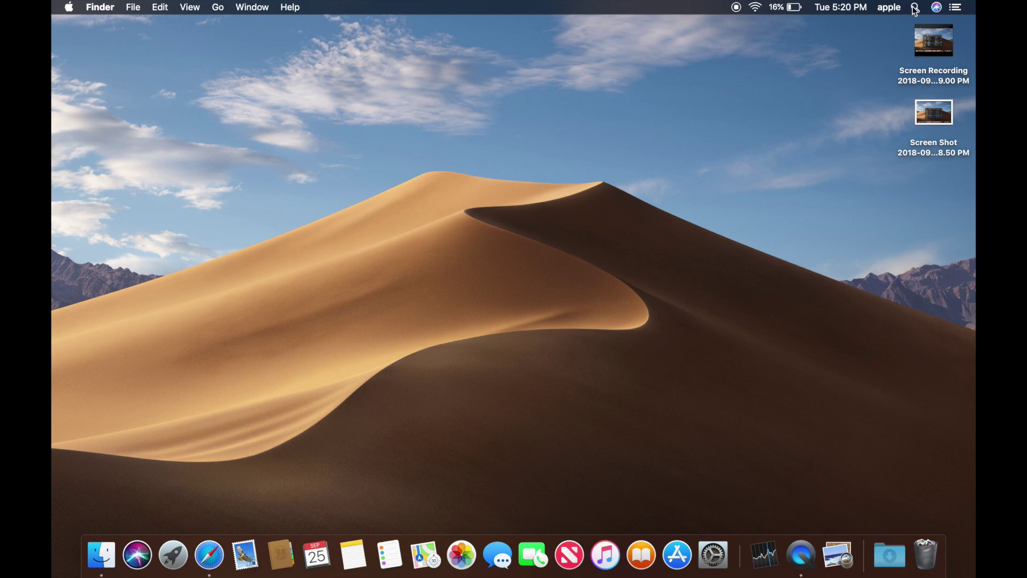
- Move the Screen Shot and Screen Recording files to the Trash
drag(896, 39, 972, 155)
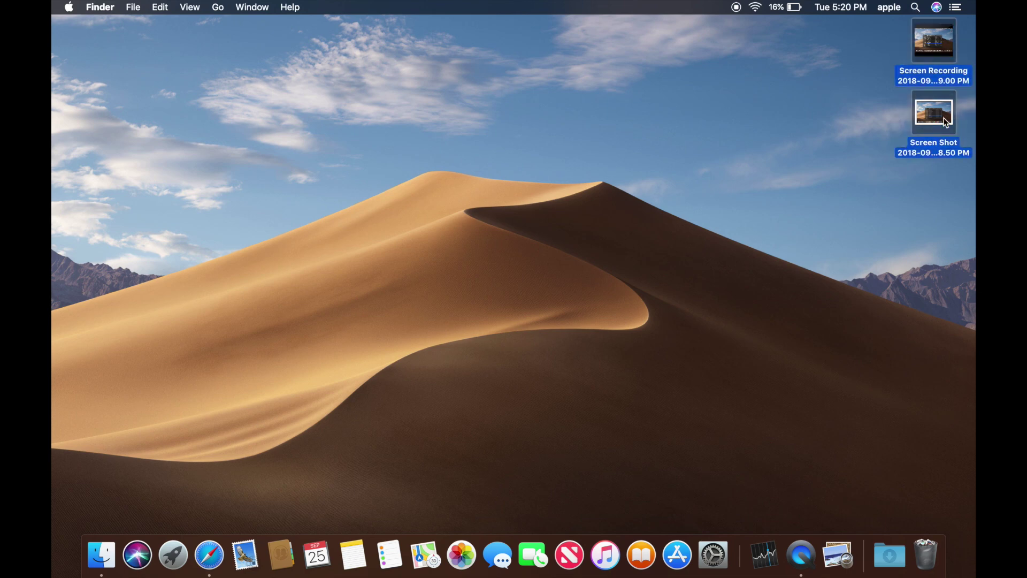
right_click(935, 109)
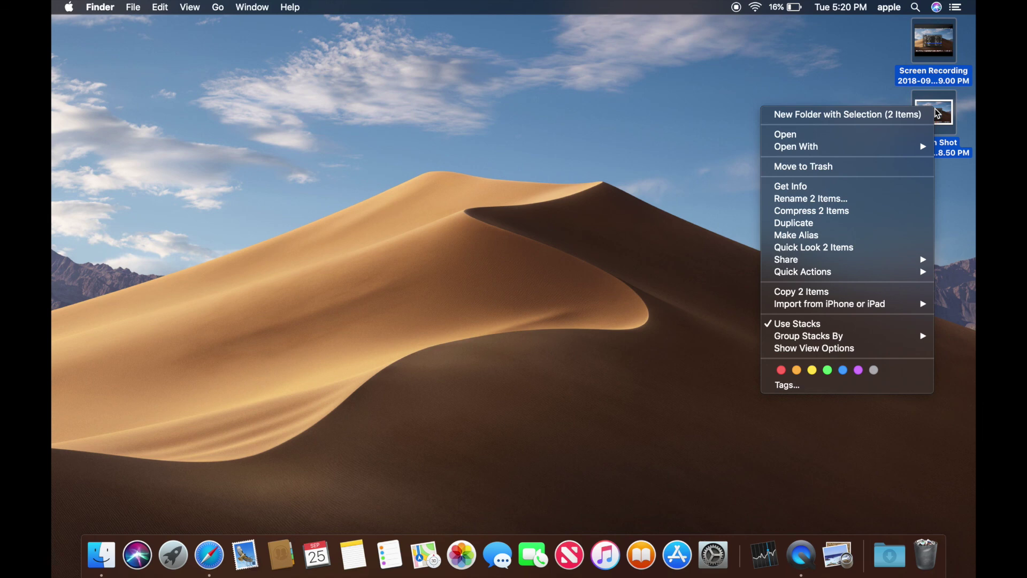
click(839, 169)
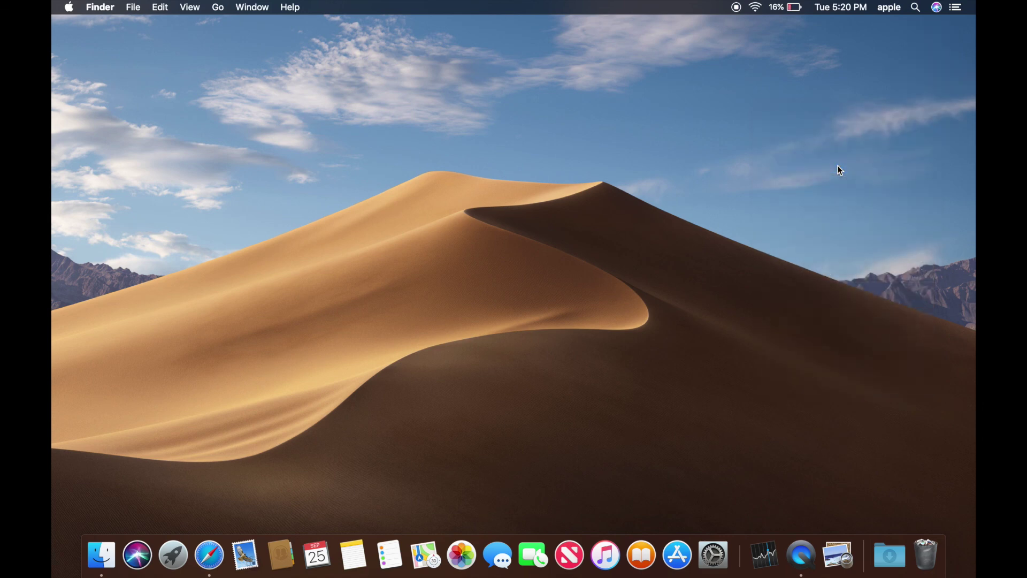